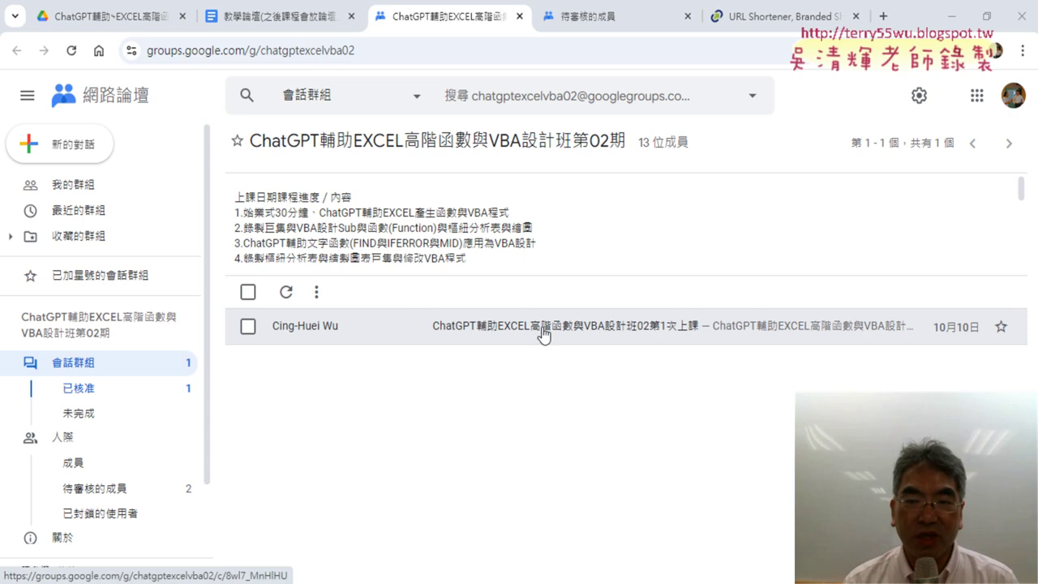
- Open the first-lesson post and right-click the selected word ChatGPT in outline line 01
click(542, 329)
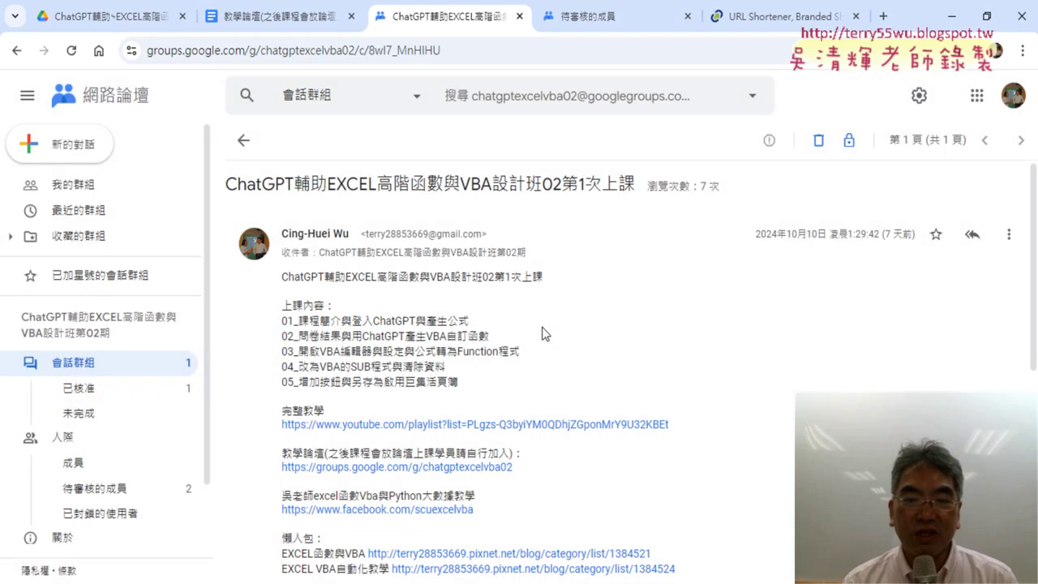
scroll(539, 316, down, 2)
scroll(509, 276, up, 2)
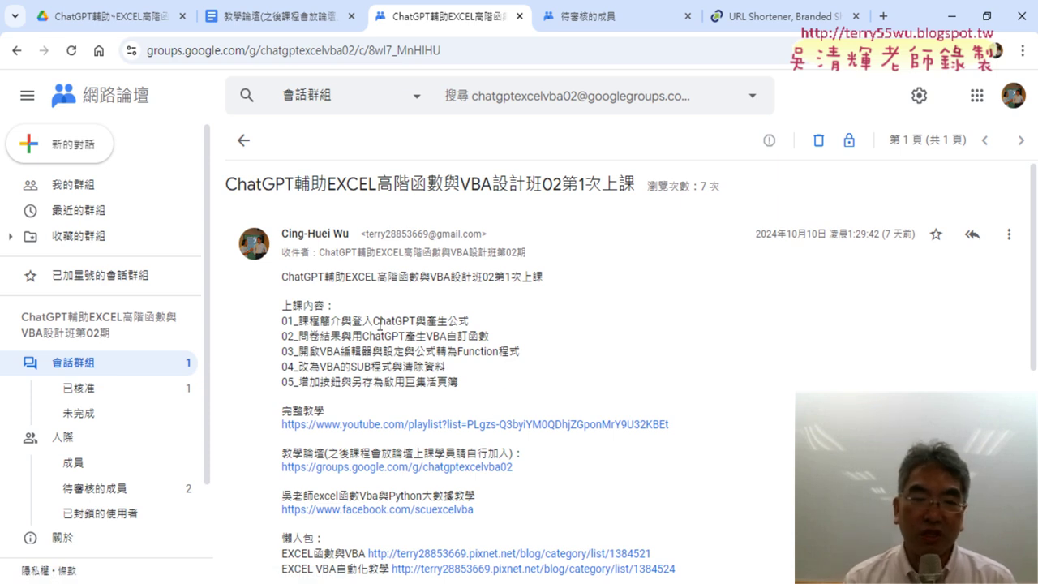
drag(354, 320, 406, 322)
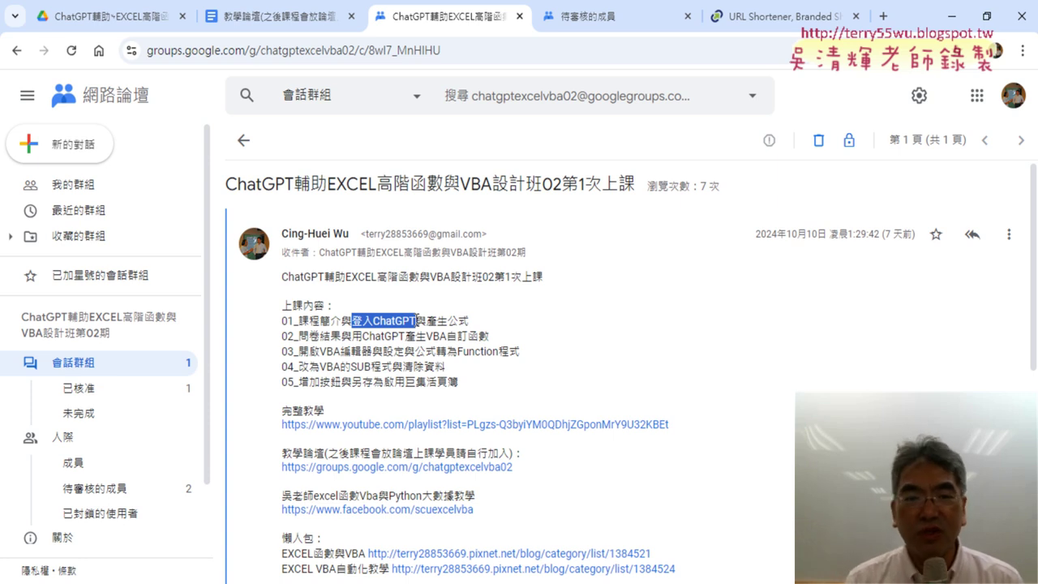
click(391, 319)
drag(374, 325, 415, 326)
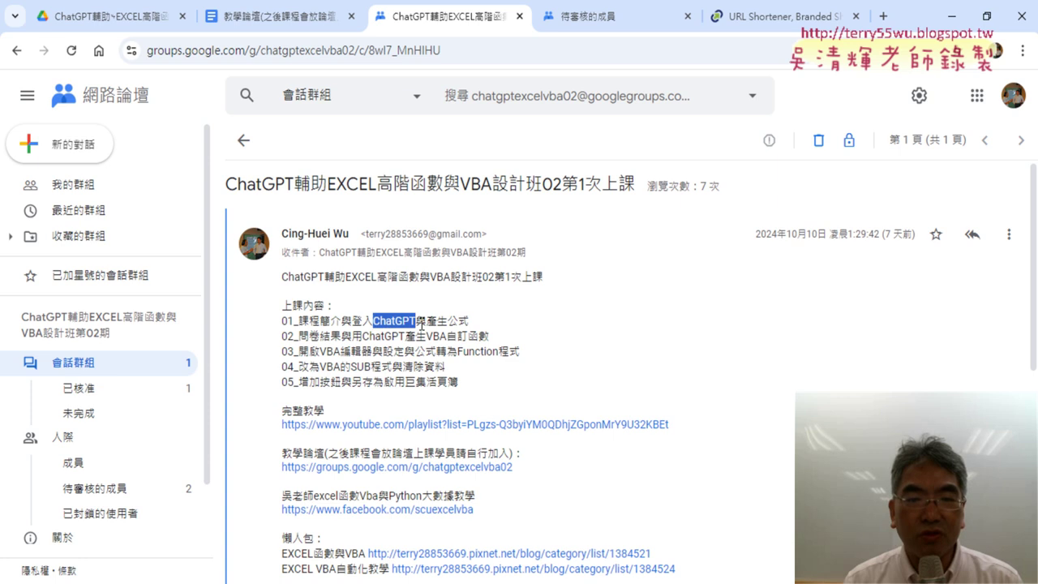
right_click(397, 324)
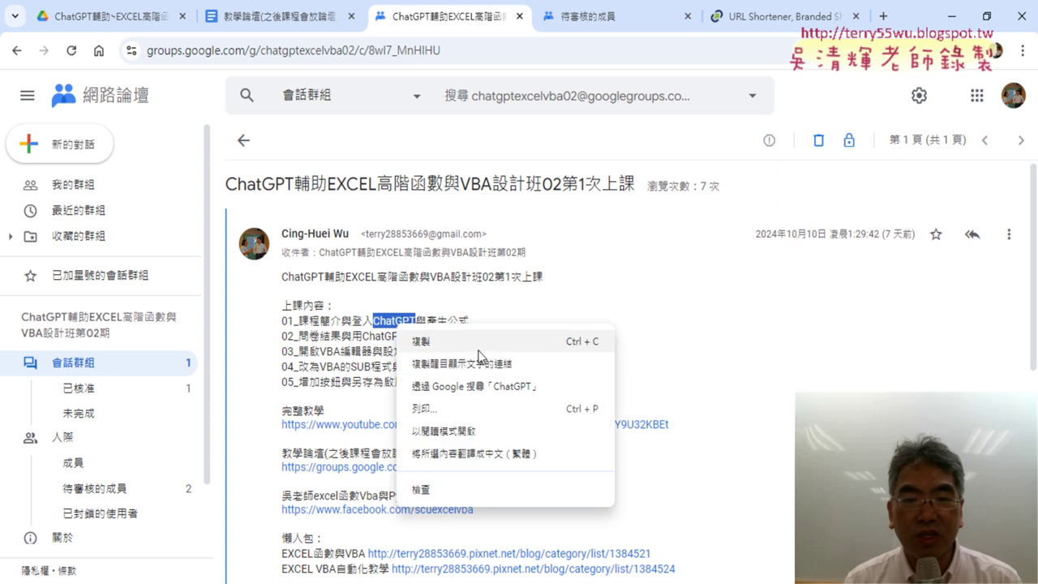
- Search Google for ChatGPT, go via Introducing ChatGPT, and log in with Google
click(493, 388)
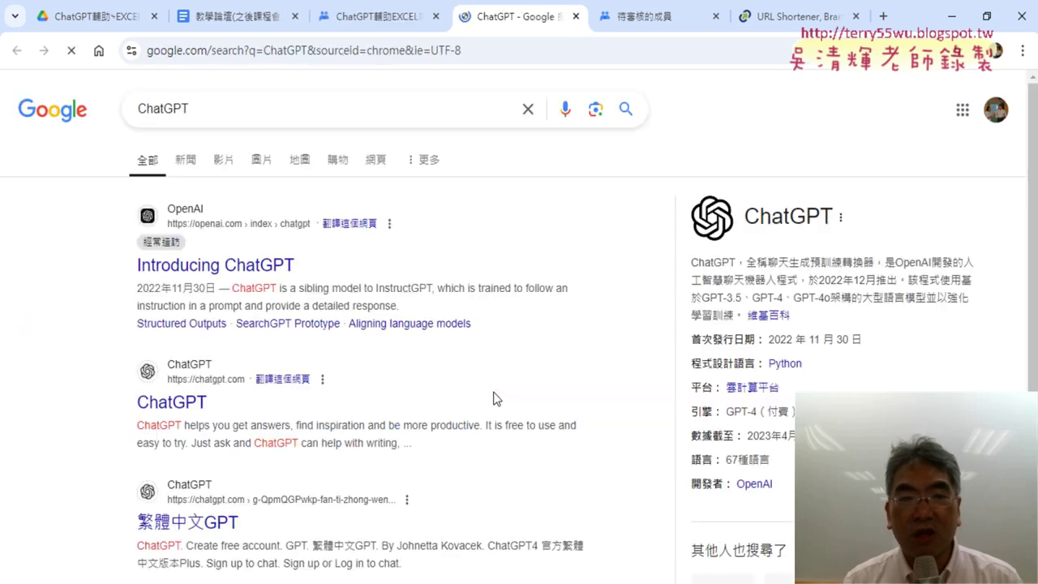
click(244, 266)
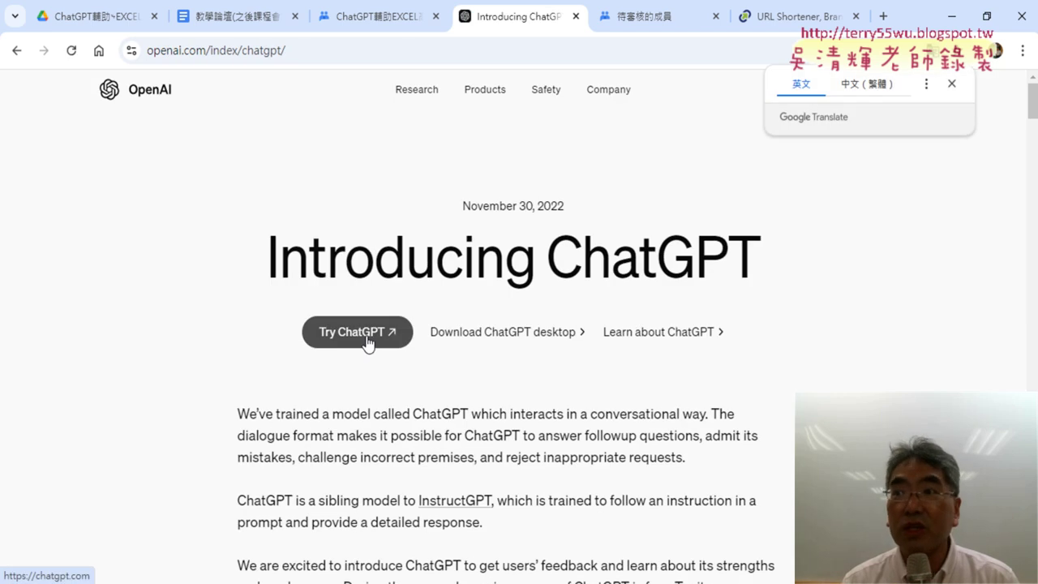
click(367, 342)
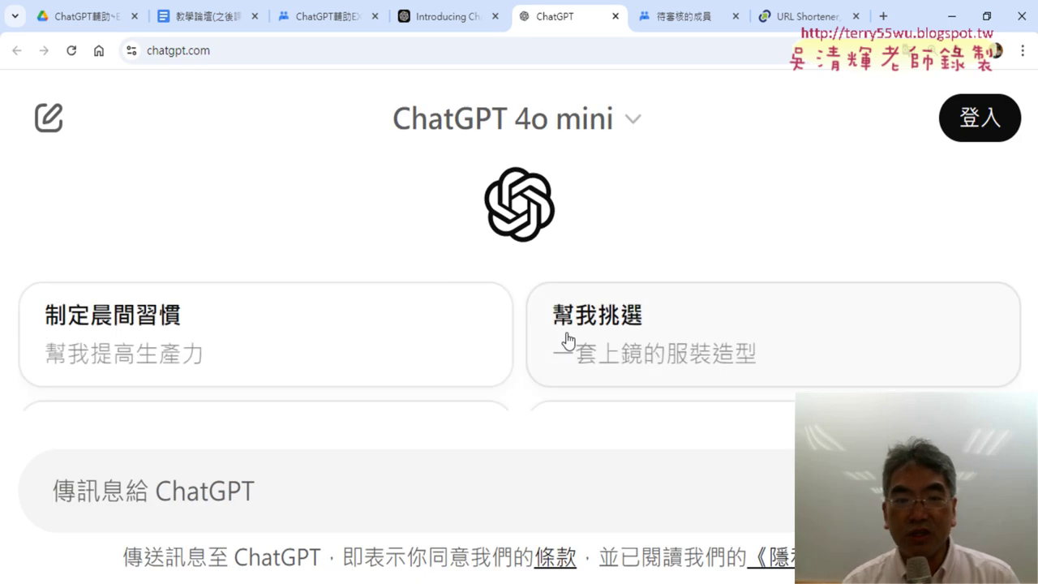
click(982, 125)
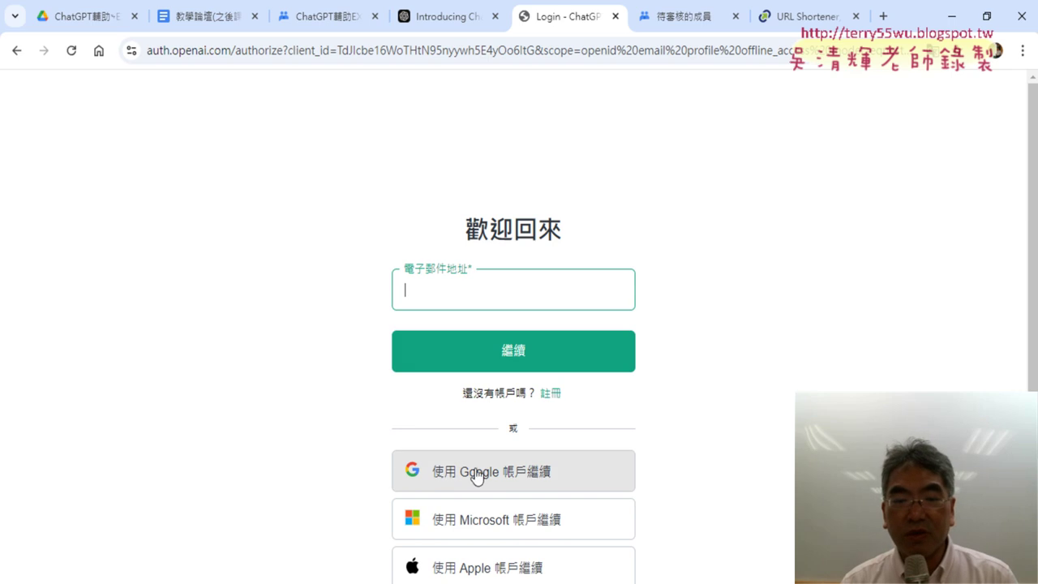
click(513, 480)
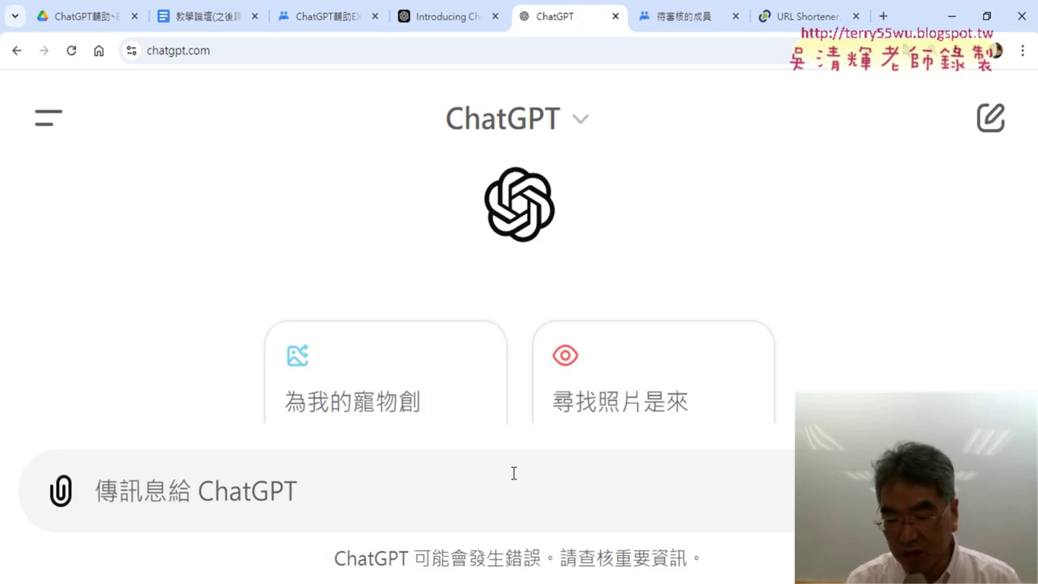
- Zoom the ChatGPT page out with Ctrl+minus so the chat list and message box fit
key(ctrl+minus)
key(ctrl+minus)
key(ctrl+plus)
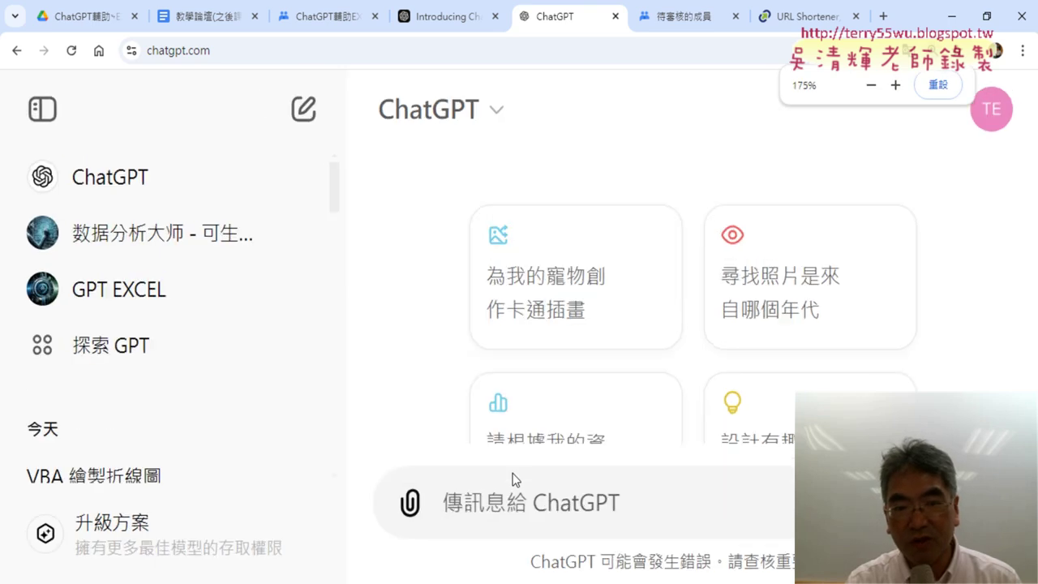
key(ctrl+plus)
key(ctrl+minus)
key(ctrl+minus)
key(ctrl+minus)
key(ctrl+minus)
key(ctrl+minus)
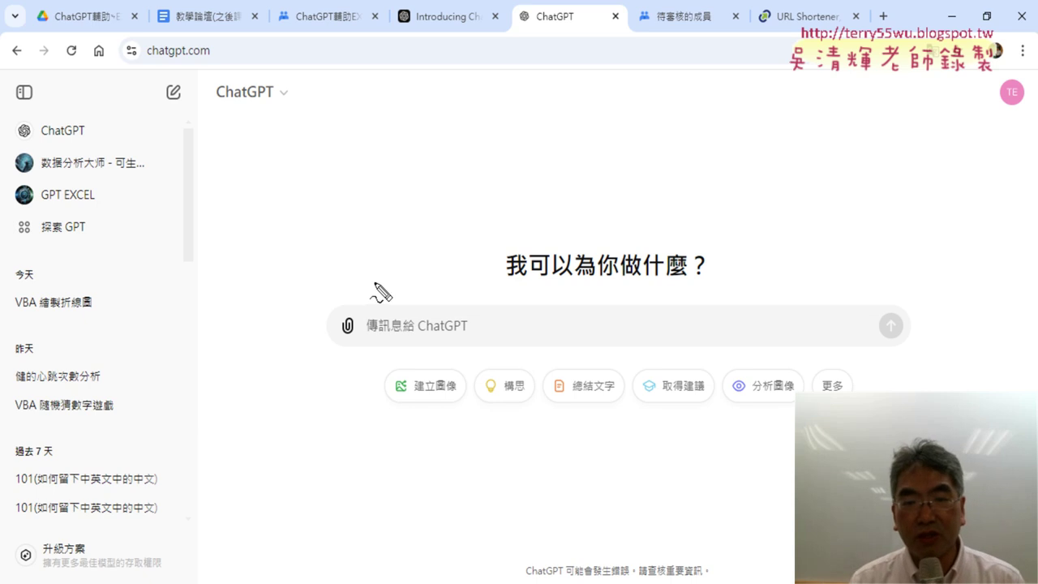
mouse_move(313, 294)
mouse_down()
mouse_move(313, 362)
mouse_move(998, 288)
mouse_move(982, 354)
mouse_up()
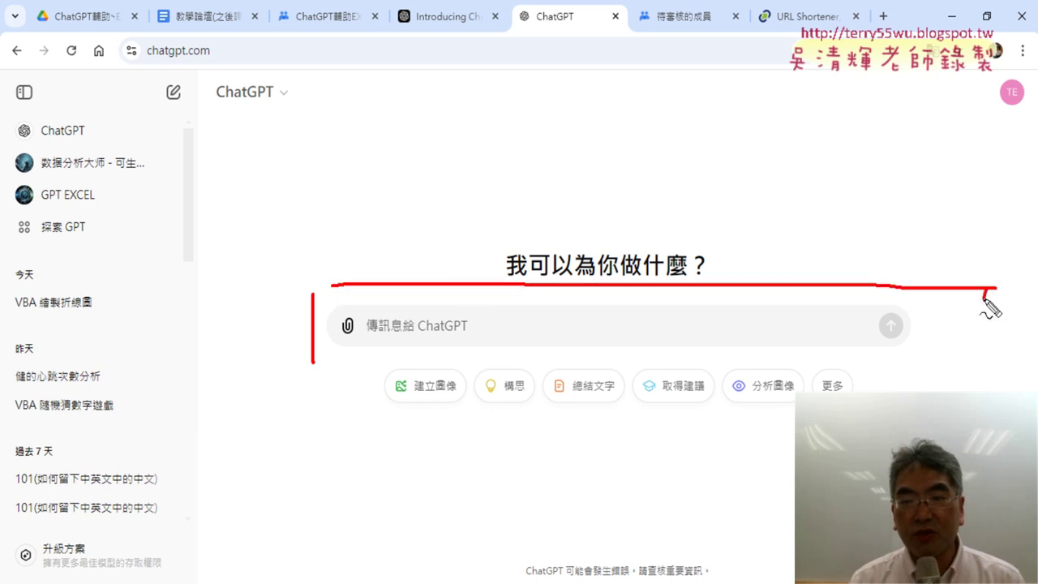
drag(313, 365, 969, 361)
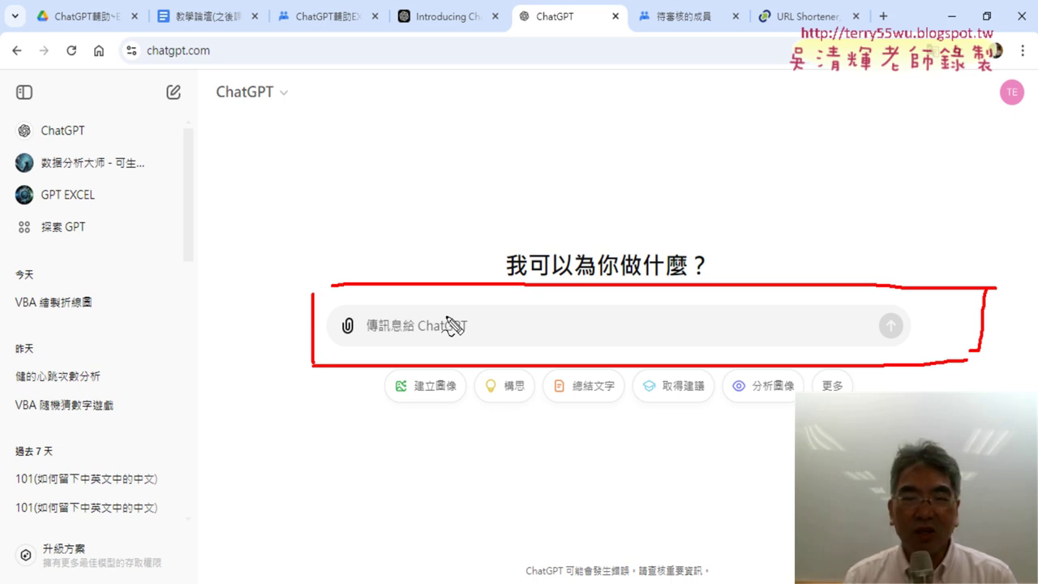
mouse_move(359, 349)
mouse_down()
mouse_move(329, 352)
mouse_move(367, 351)
mouse_up()
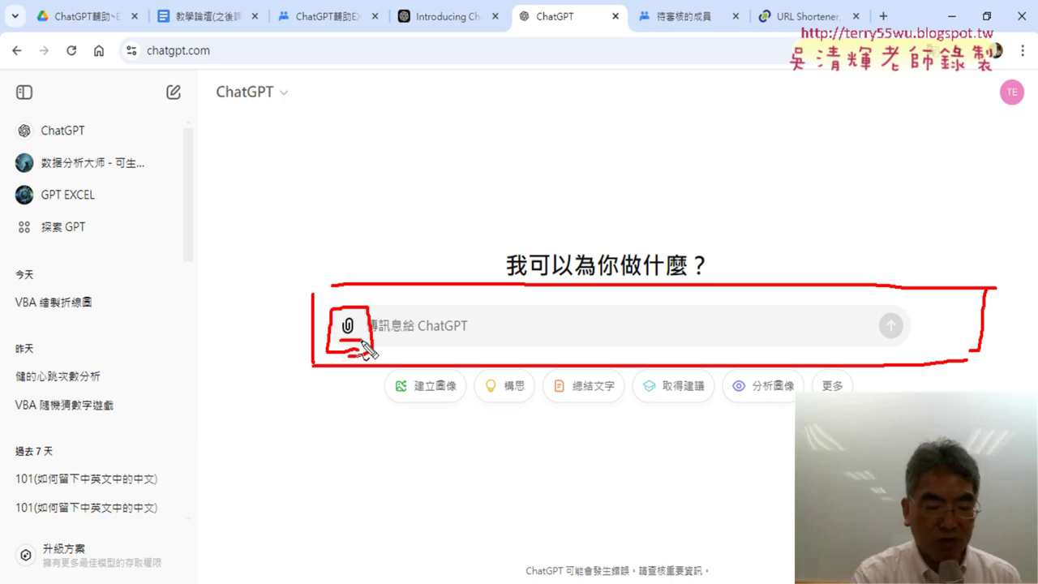
key(Escape)
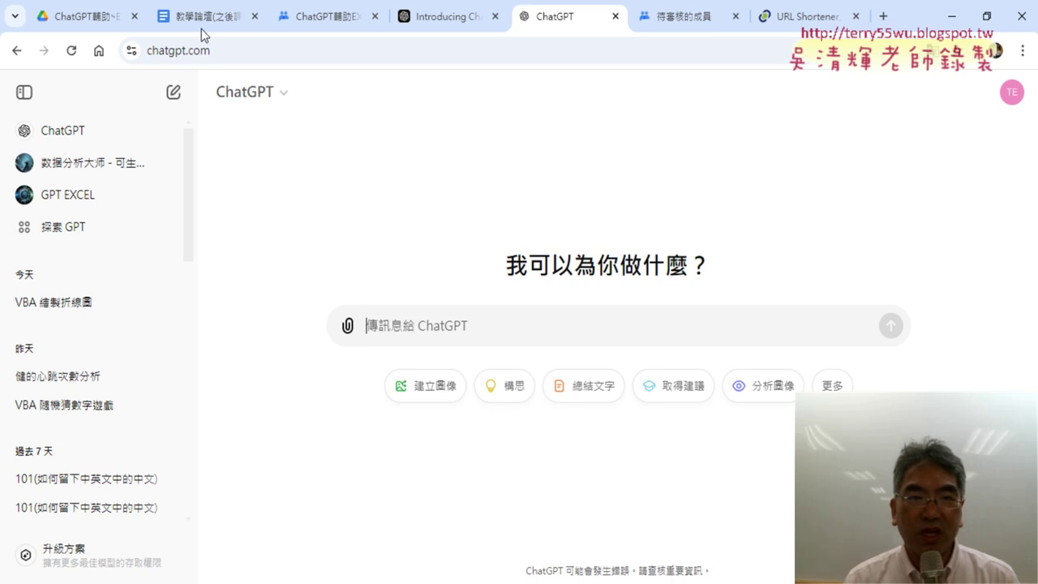
- Back in 01文字與資料函數.xlsm, run the 清除 macro from E4 and hit the macros-disabled warning
click(314, 16)
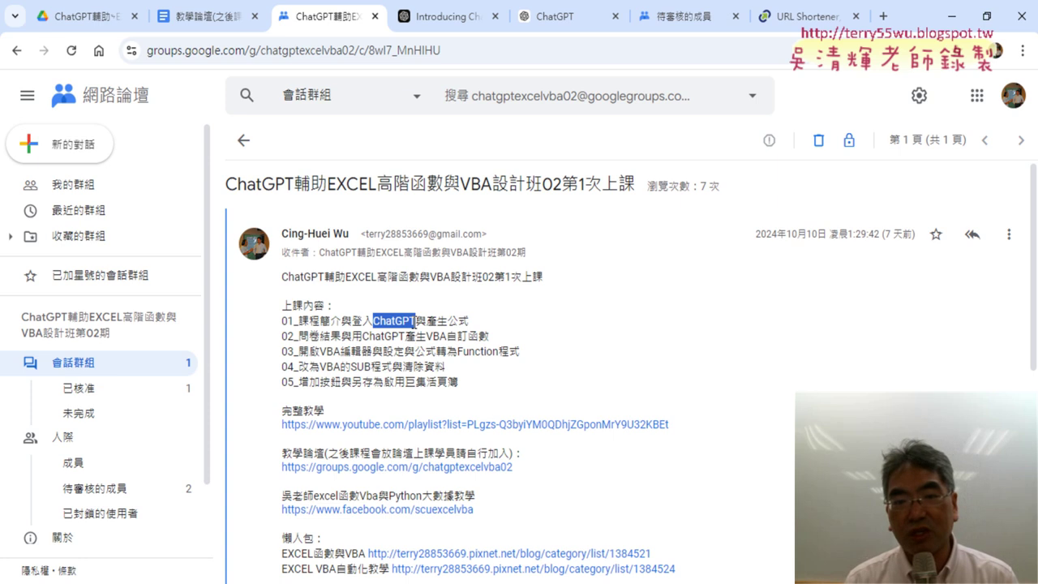
double_click(437, 321)
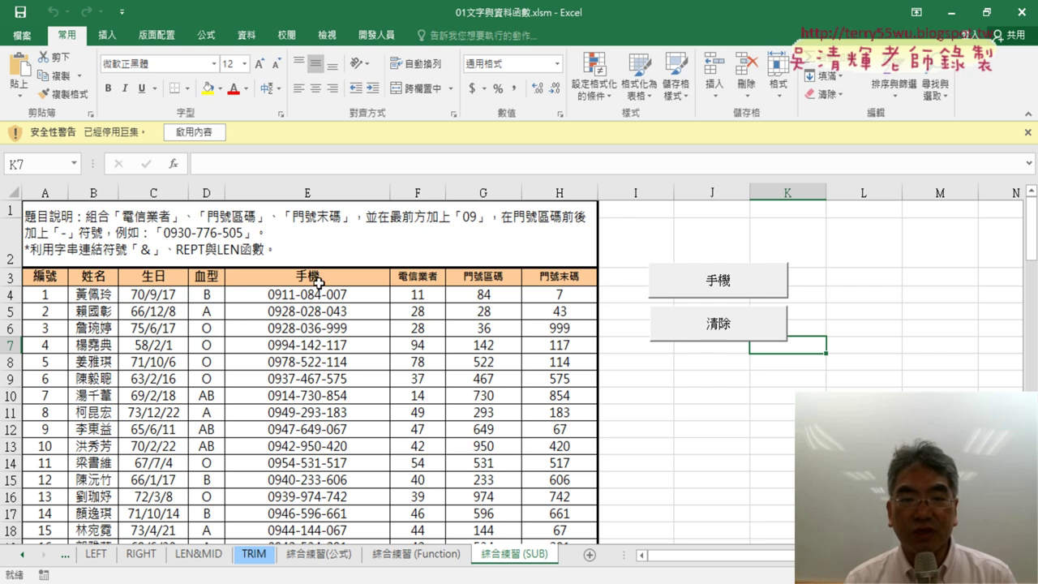
click(325, 297)
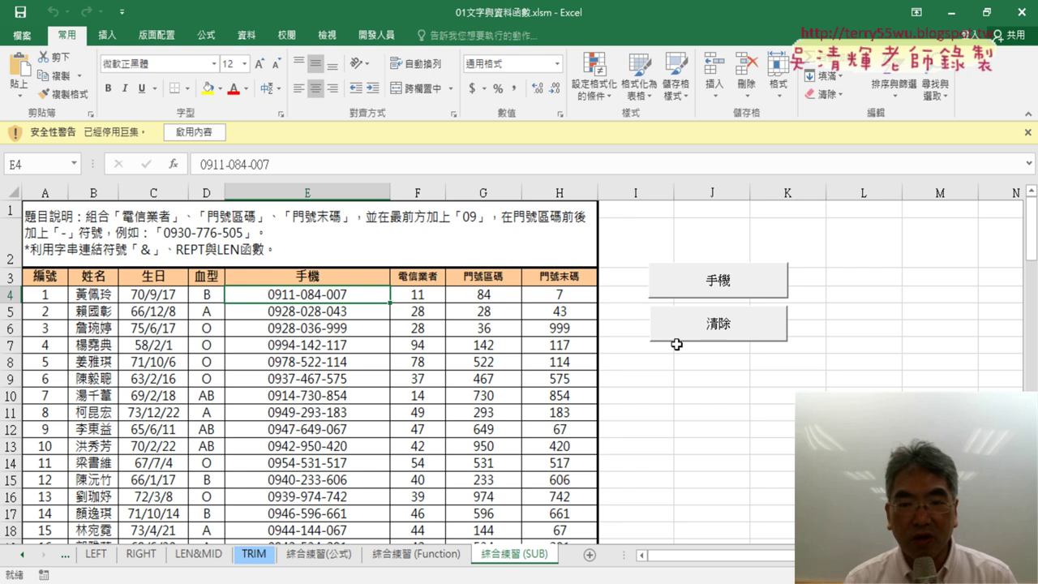
click(167, 134)
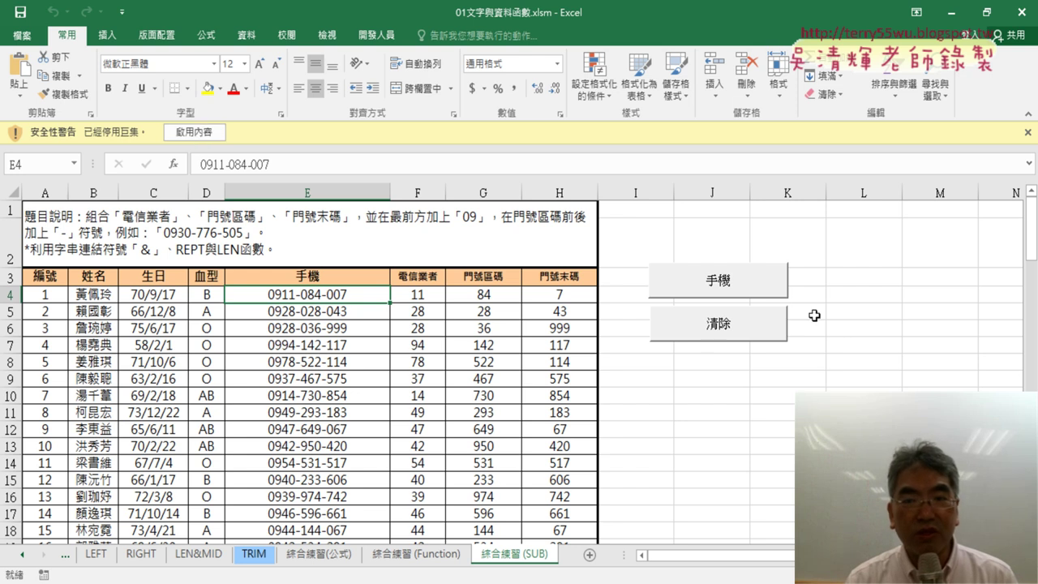
click(713, 330)
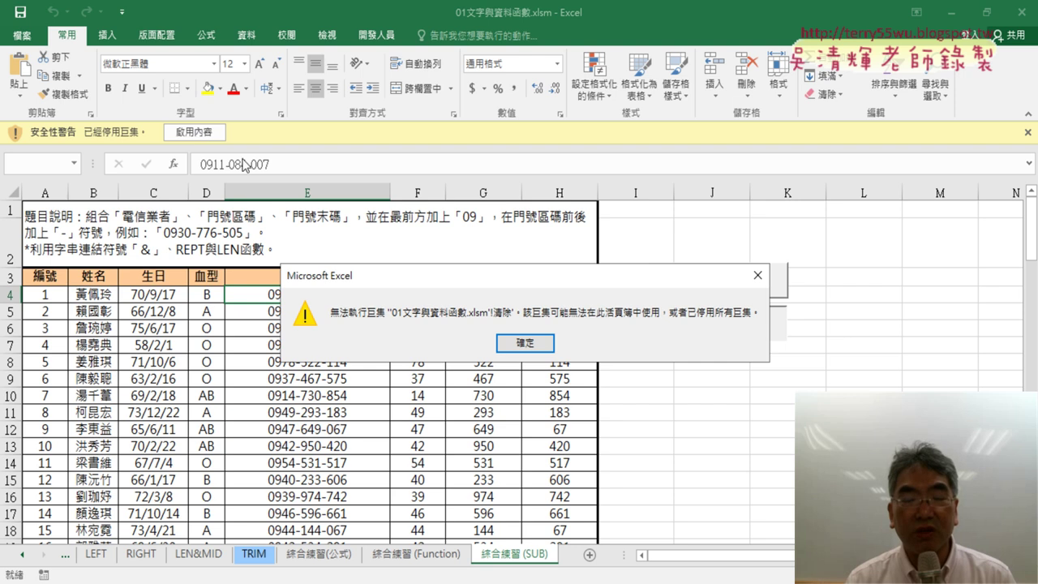
- Dismiss the error, enable the workbook's content, and try the 清除 and 手機 buttons
click(525, 344)
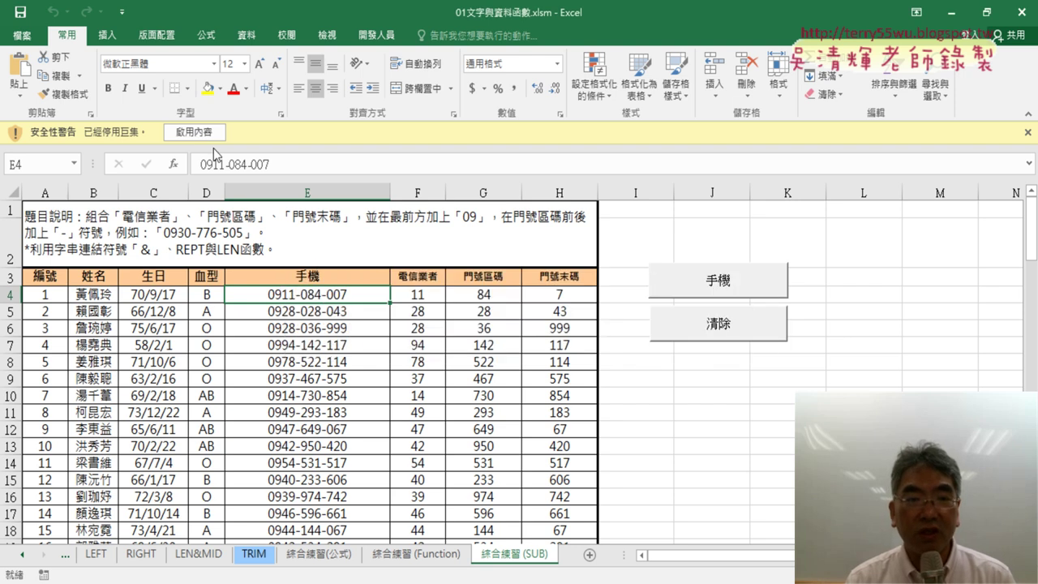
click(203, 135)
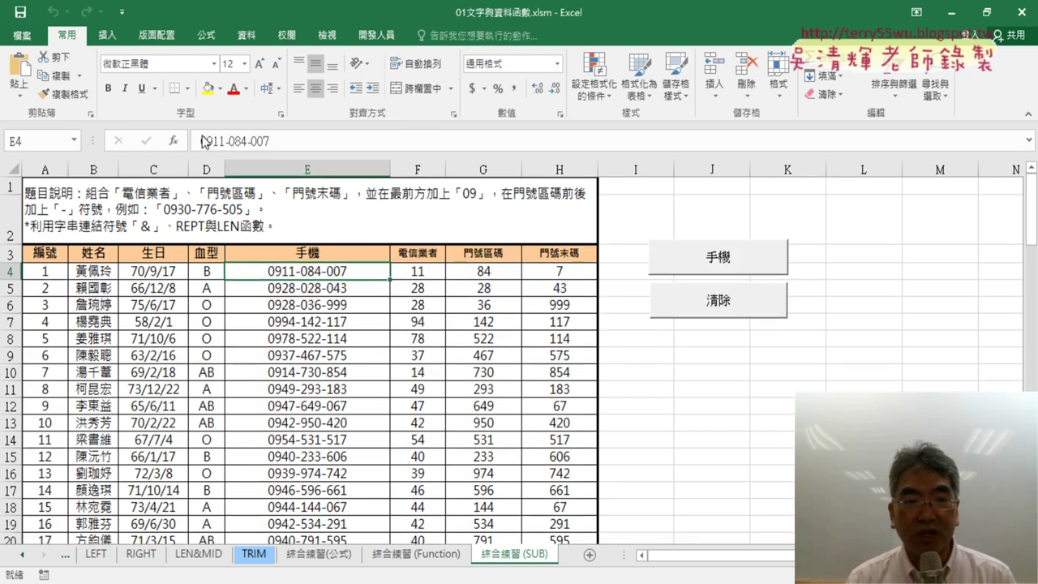
click(703, 320)
click(706, 266)
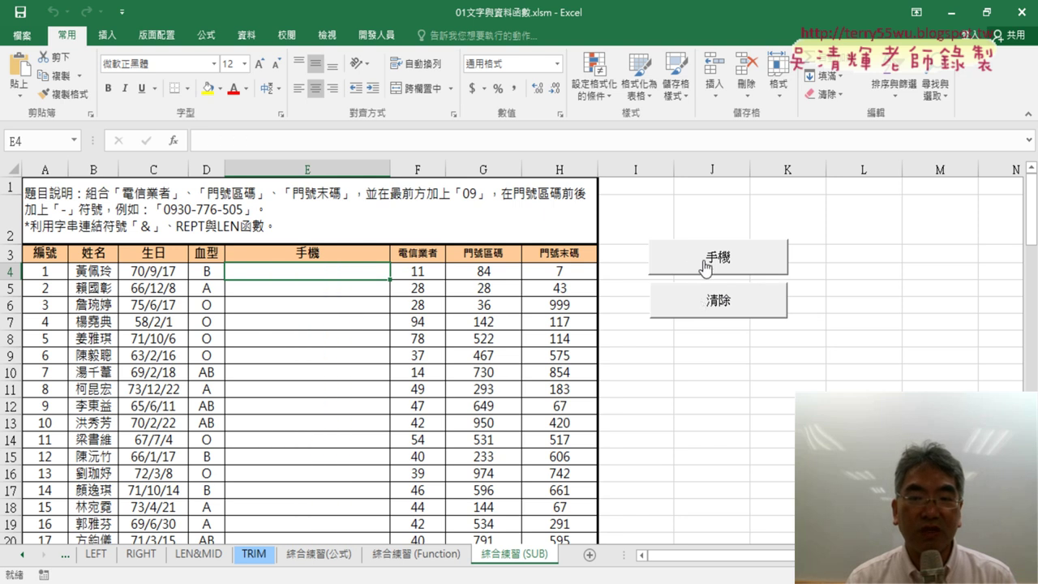
click(705, 266)
click(702, 301)
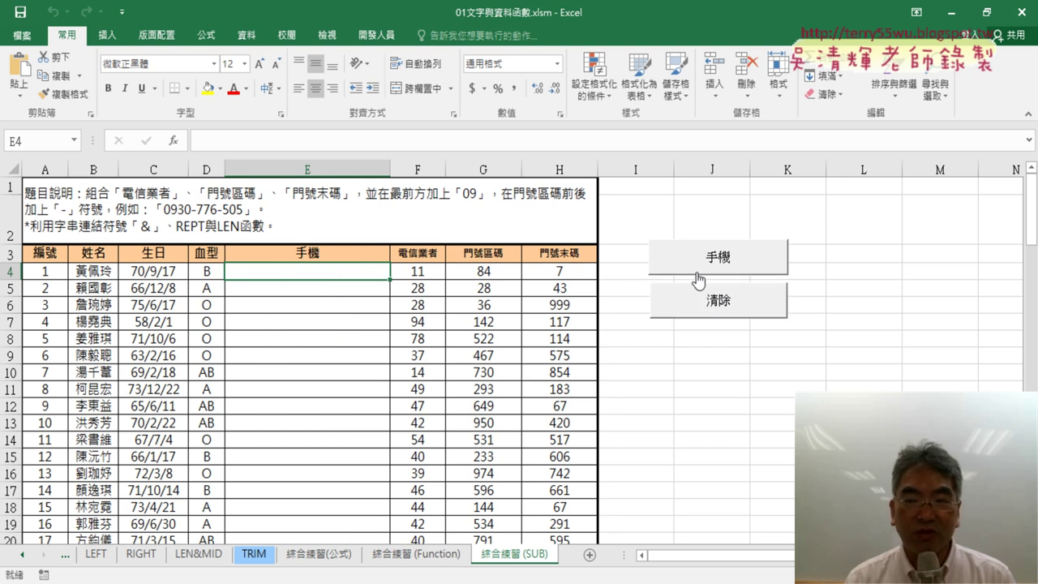
- Keep alternating the 手機 fill and 清除 macros, finishing with column E empty
click(698, 272)
click(713, 302)
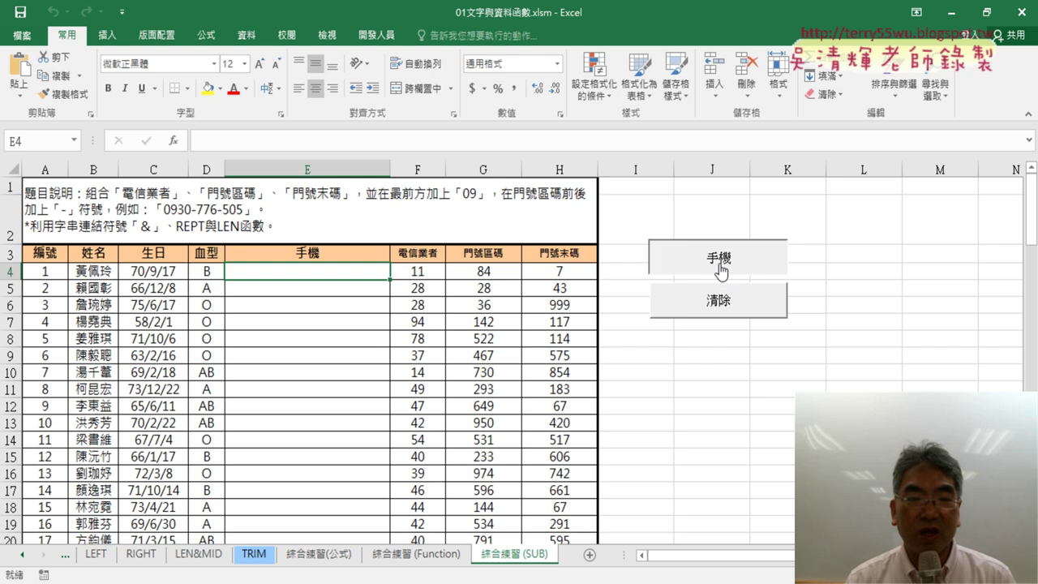
click(721, 269)
click(718, 300)
click(722, 263)
click(729, 297)
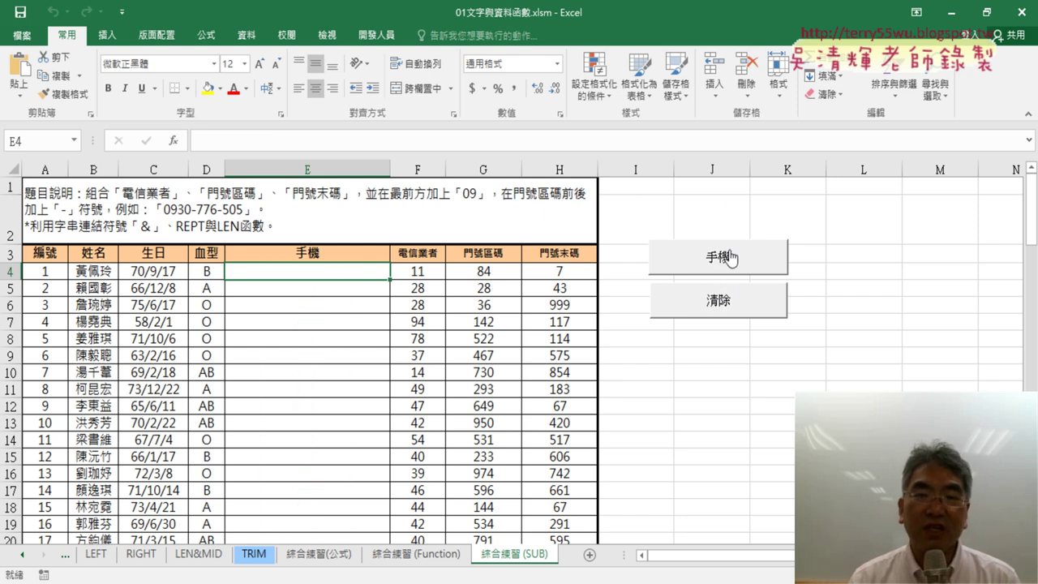
click(723, 261)
click(719, 302)
click(723, 260)
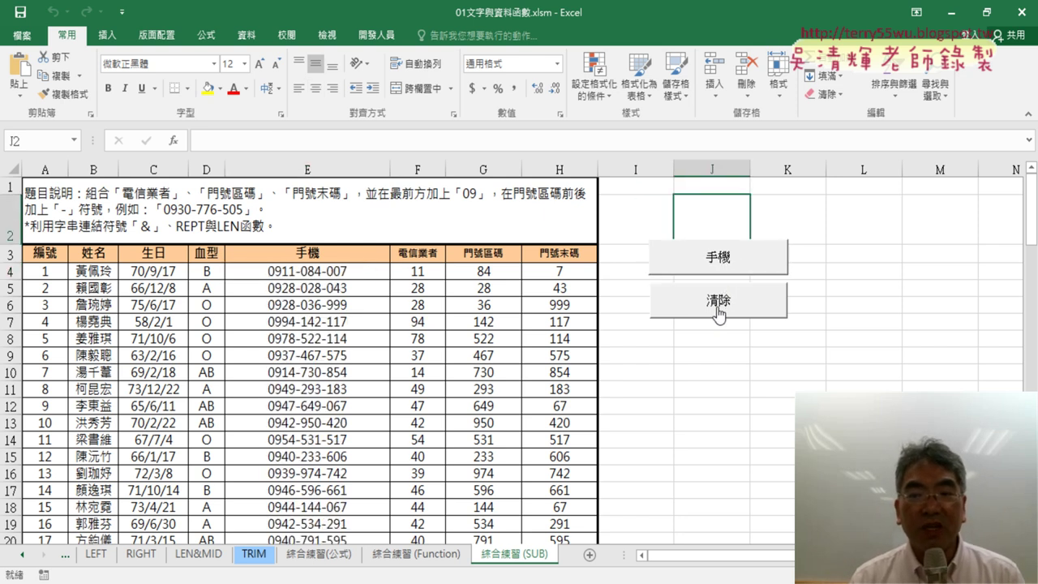
click(718, 306)
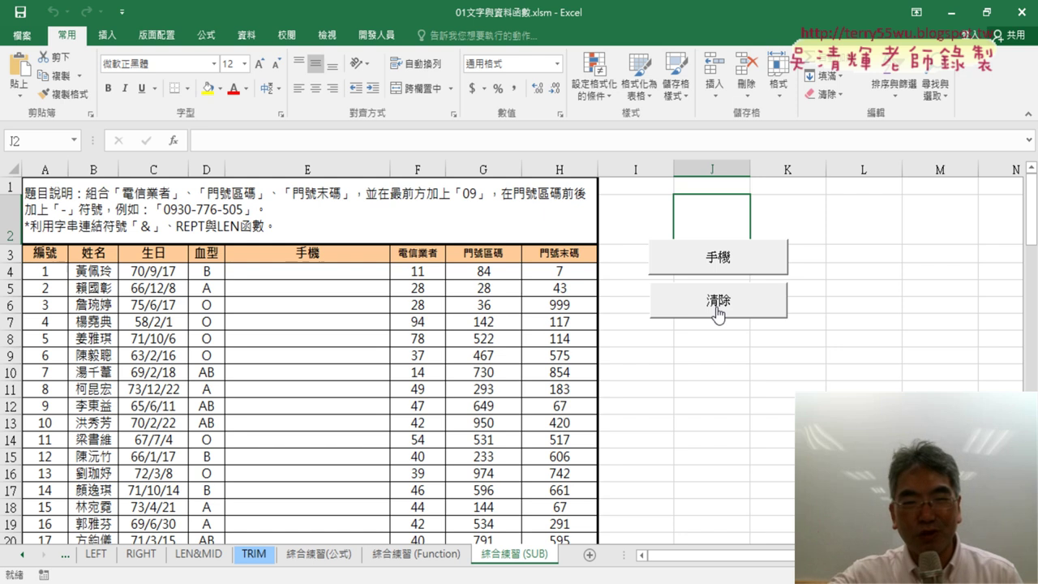
- On the 綜合練習(Function) sheet, delete the =手機函數 formulas from E4 down column E
click(415, 556)
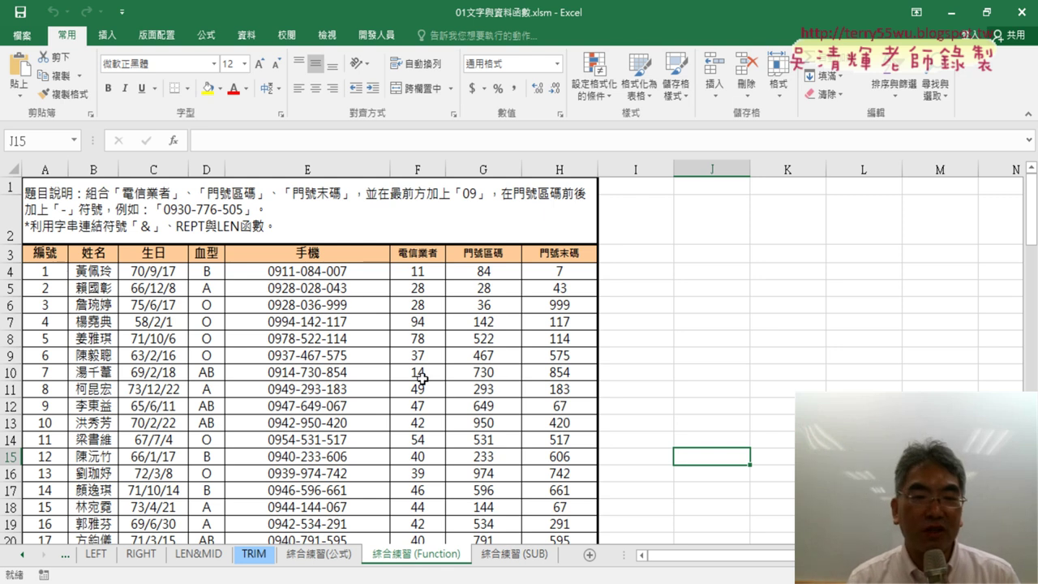
click(349, 274)
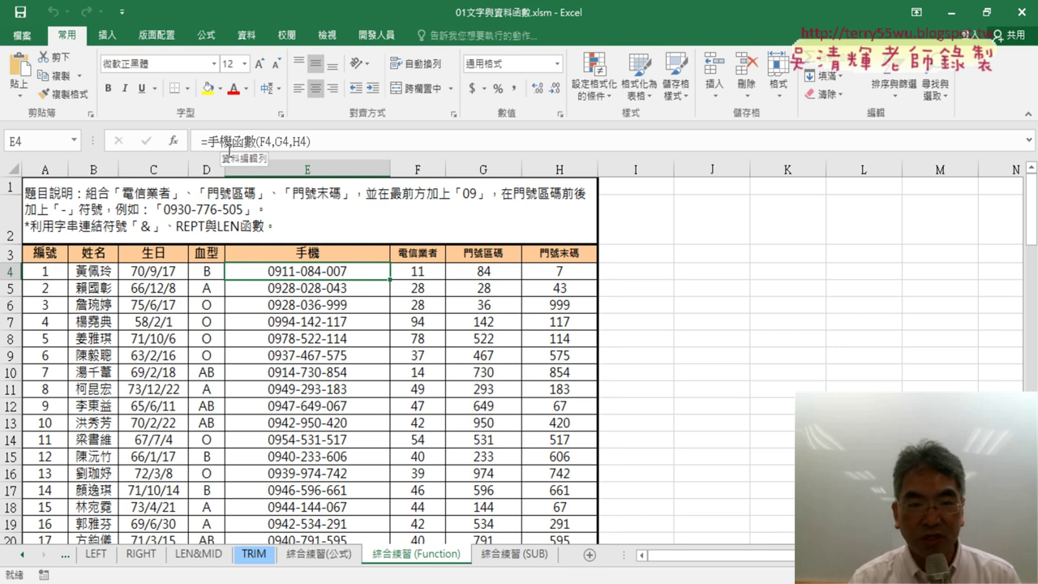
key(ctrl+shift+Down)
key(ctrl+BackSpace)
key(Delete)
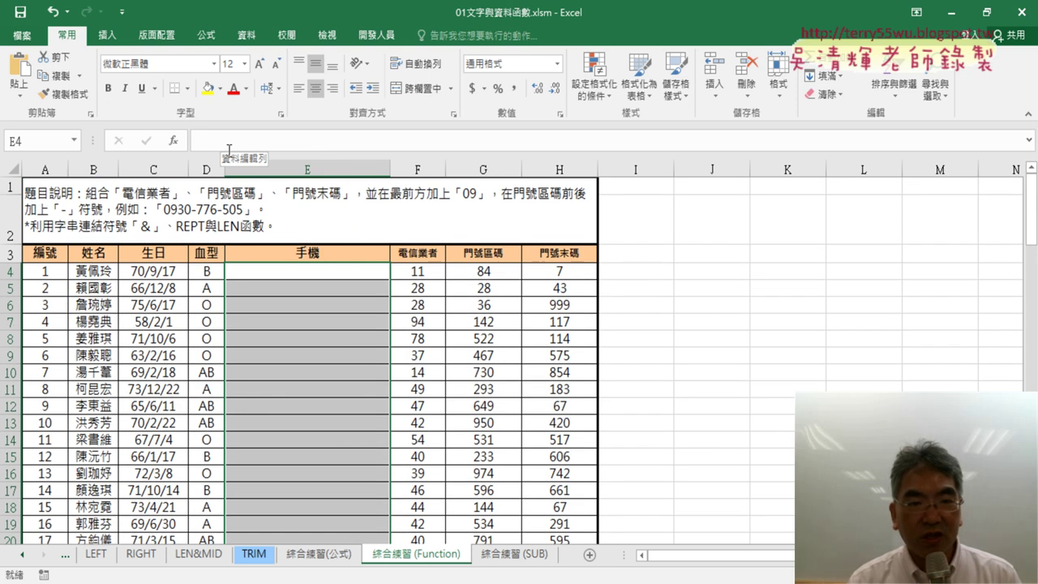
click(316, 273)
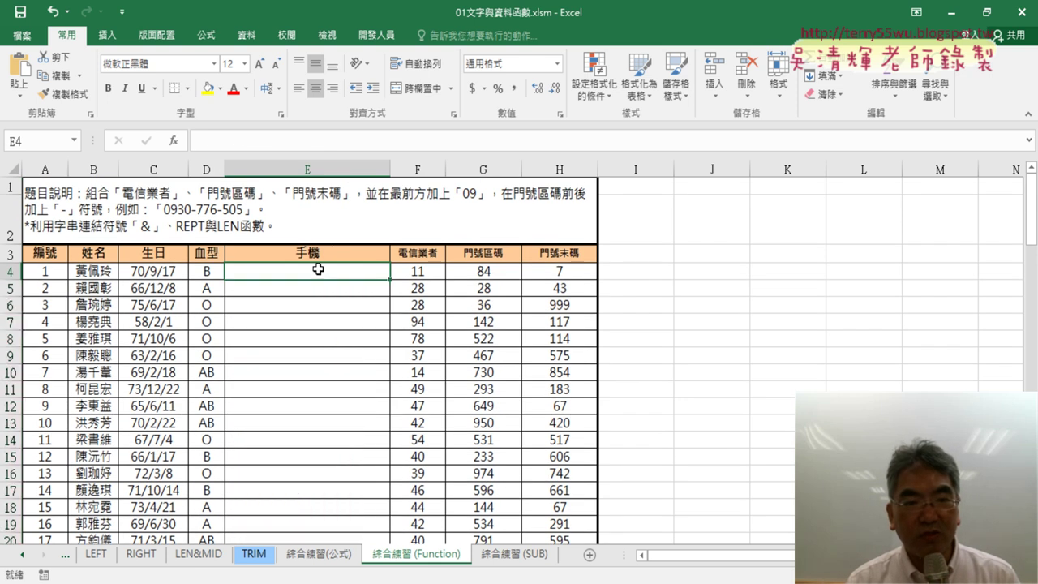
- Open Insert Function from E4 and set the category to 使用者定義
click(175, 142)
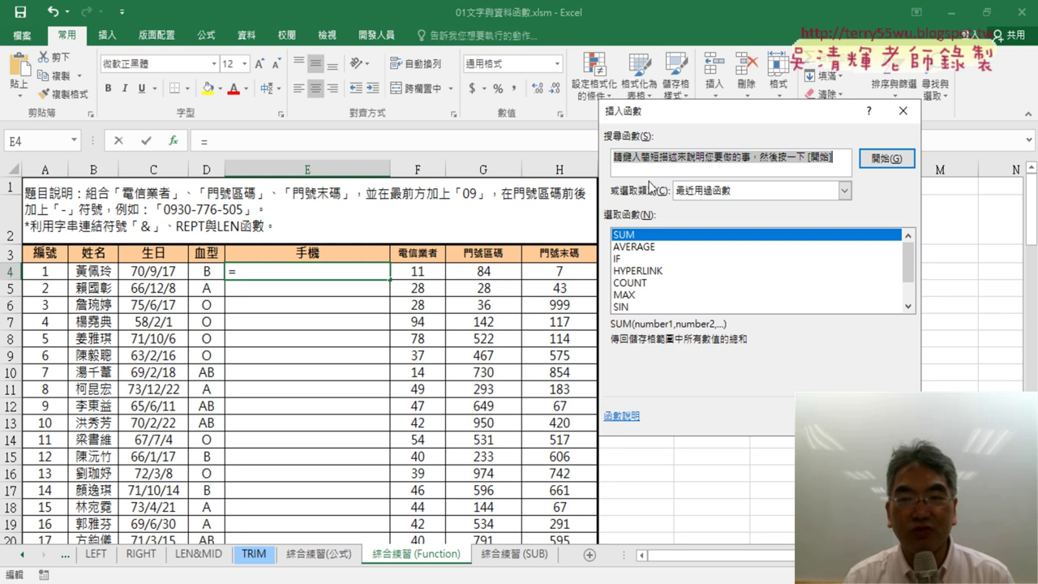
click(793, 192)
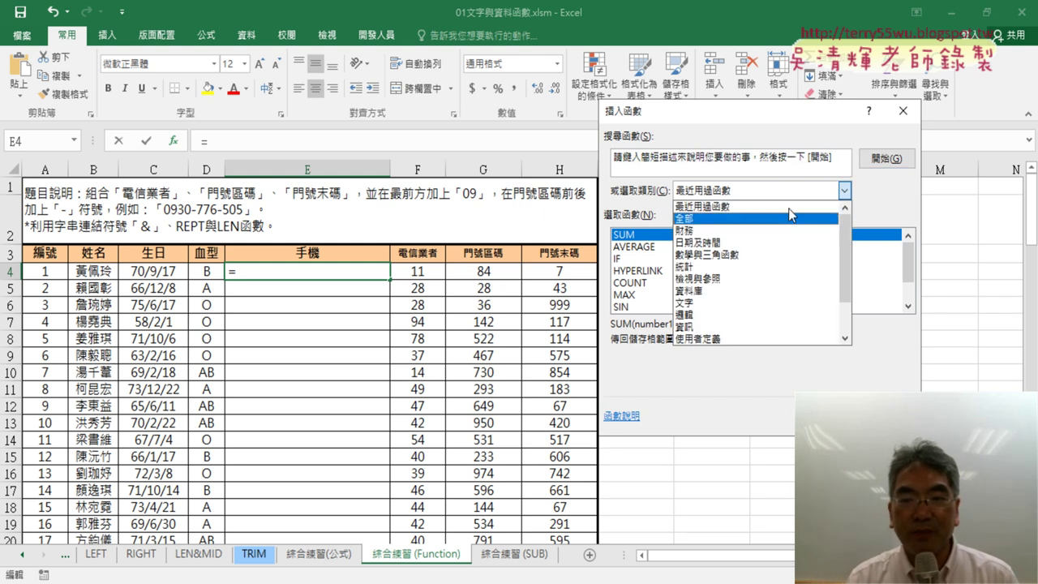
click(700, 339)
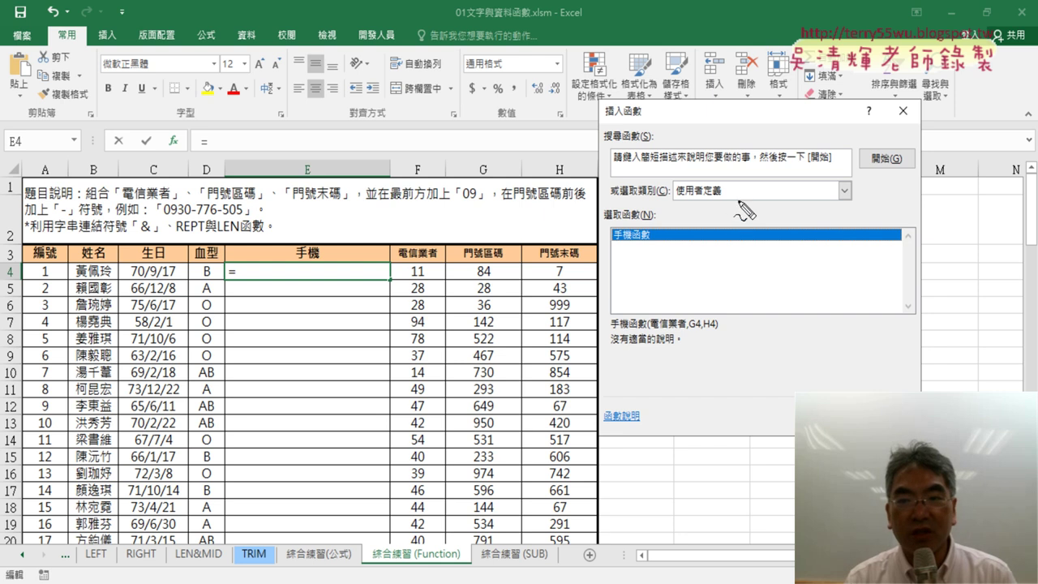
- Annotate the user-defined category and 手機函數, then insert 手機函數 into E4
mouse_move(721, 206)
mouse_down()
mouse_move(670, 214)
mouse_move(714, 210)
mouse_up()
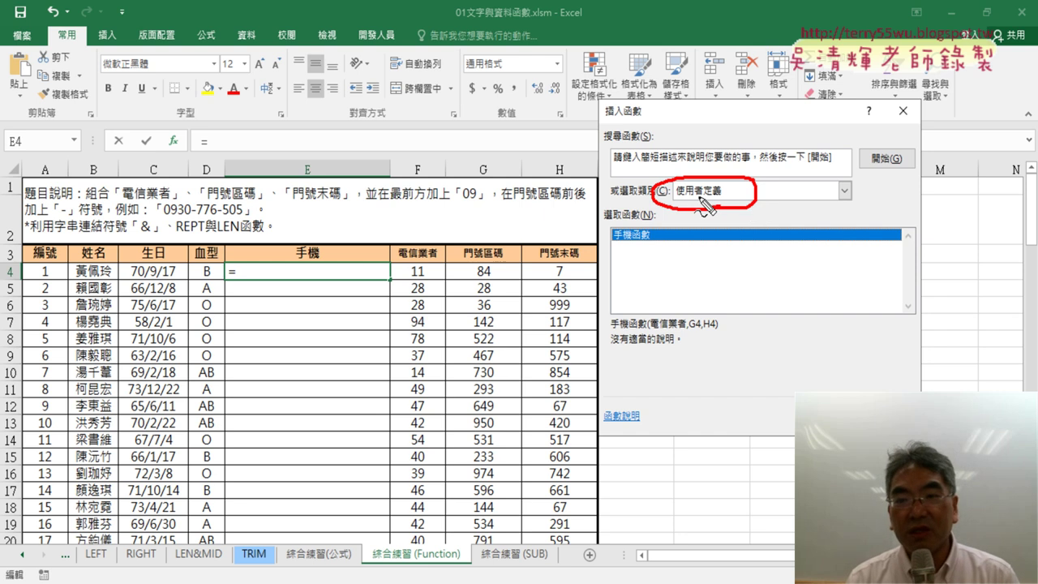
drag(661, 118, 699, 203)
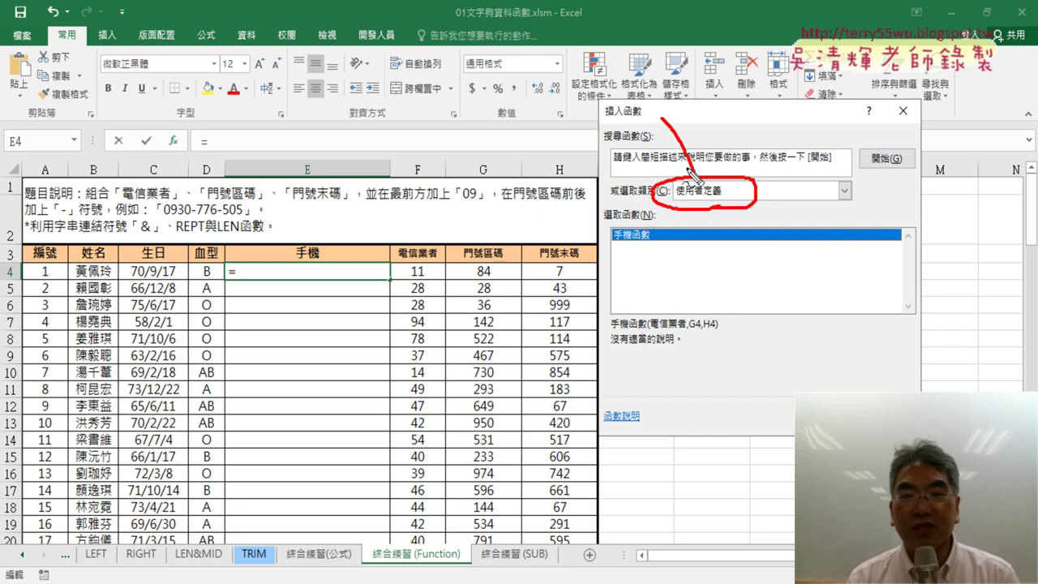
mouse_move(680, 169)
mouse_down()
mouse_move(699, 203)
mouse_move(714, 140)
mouse_up()
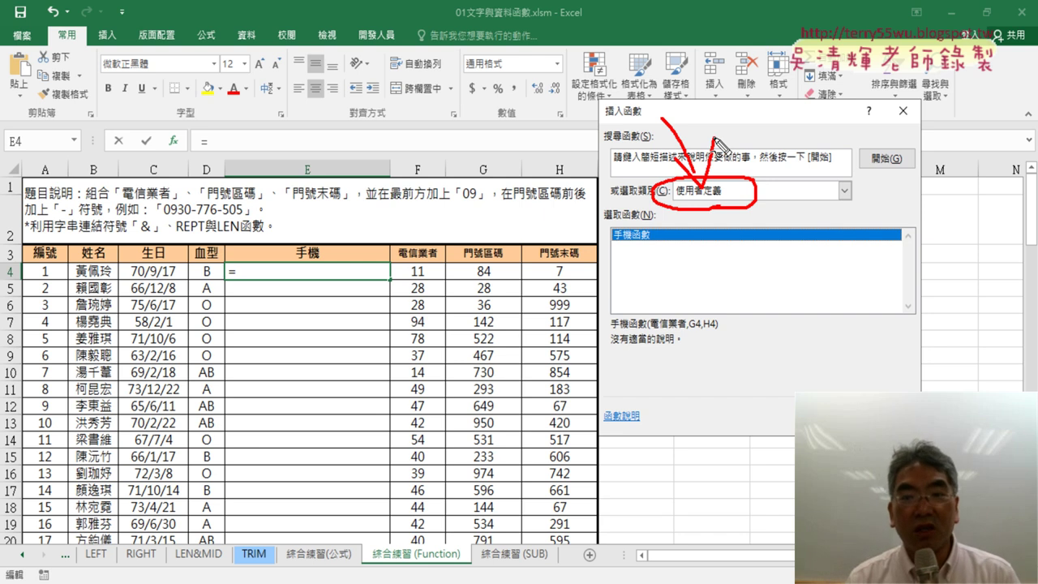
drag(617, 245, 631, 260)
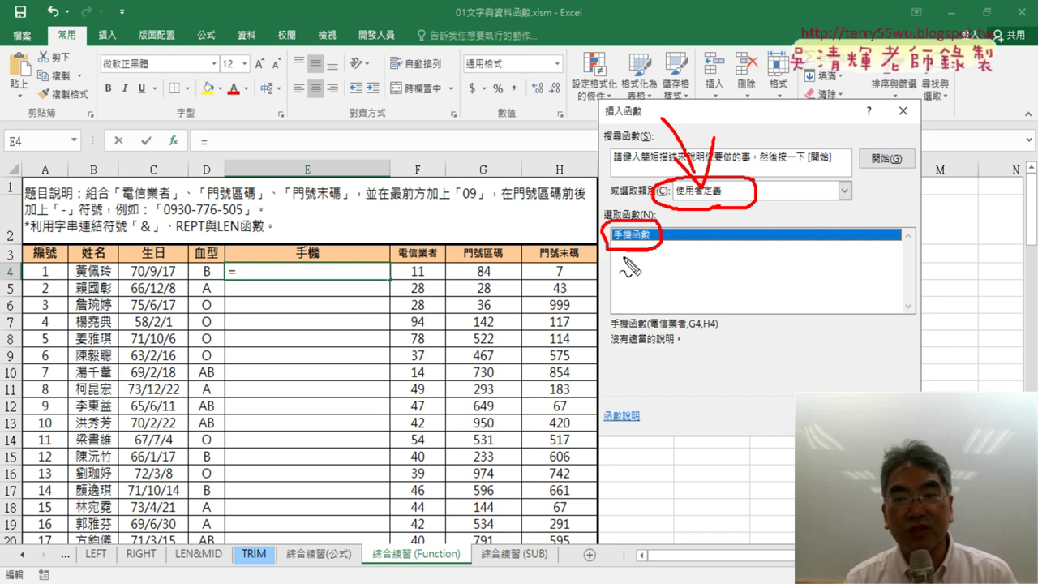
key(Escape)
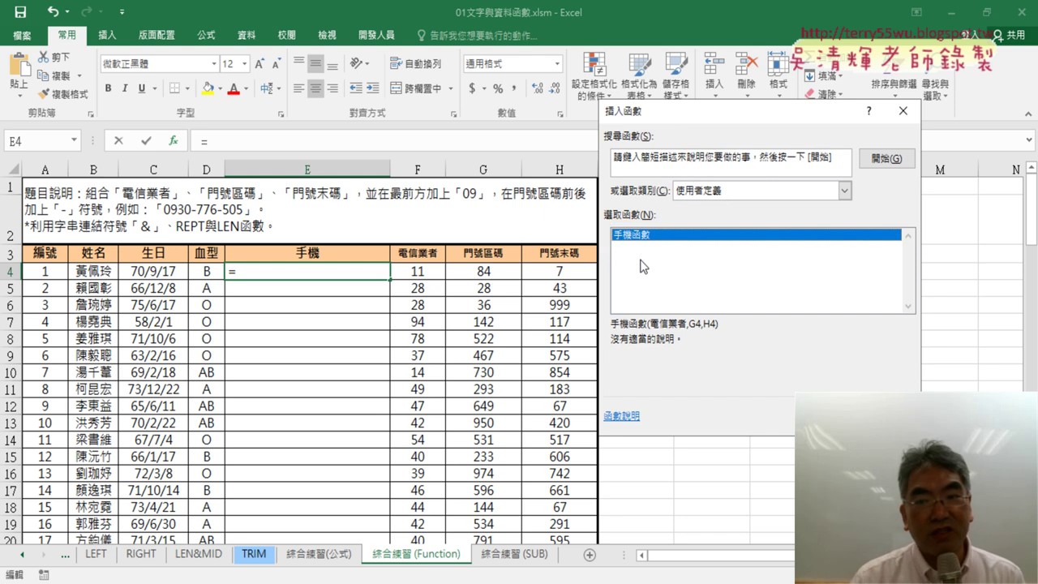
key(Return)
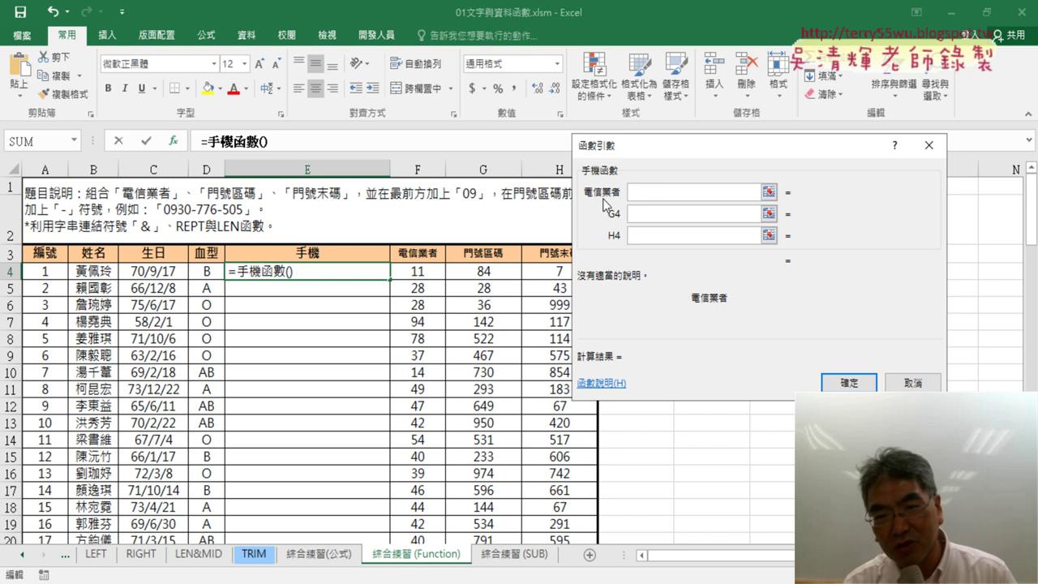
- Give 手機函數 the arguments F4, G4, H4 and fill the formula down the 手機 column
click(429, 271)
click(649, 213)
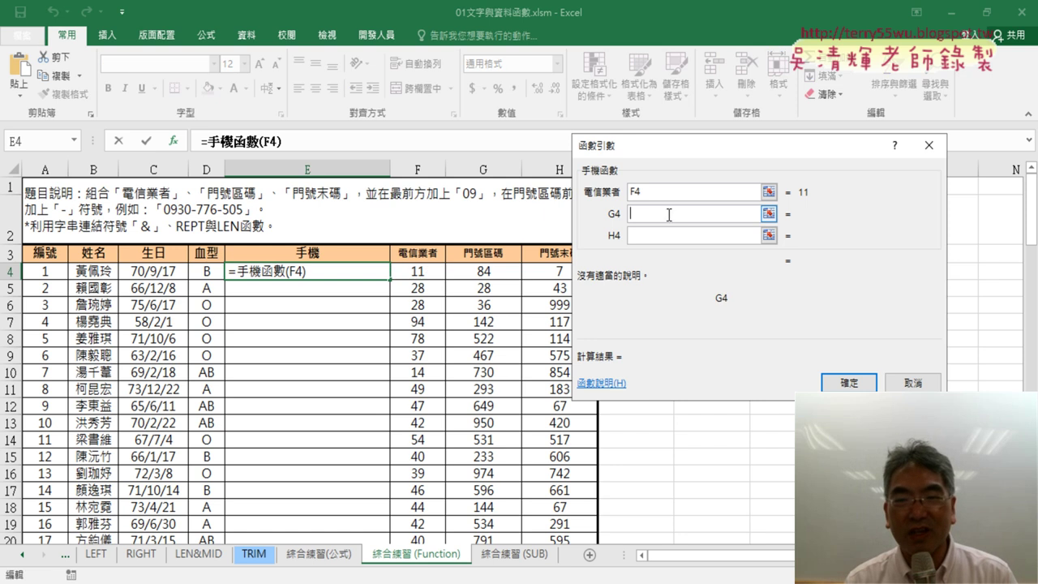
click(495, 270)
click(557, 271)
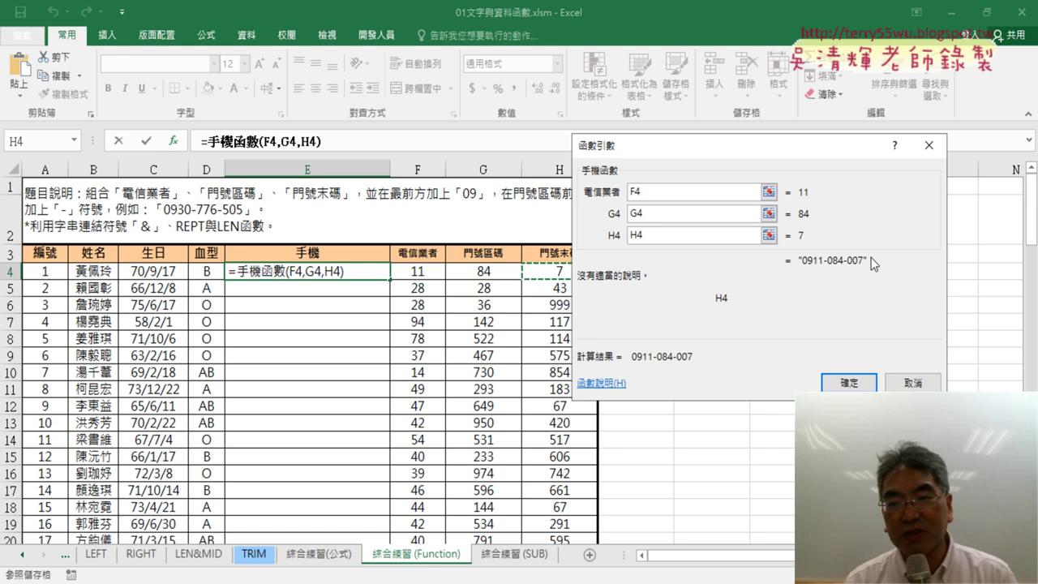
click(848, 385)
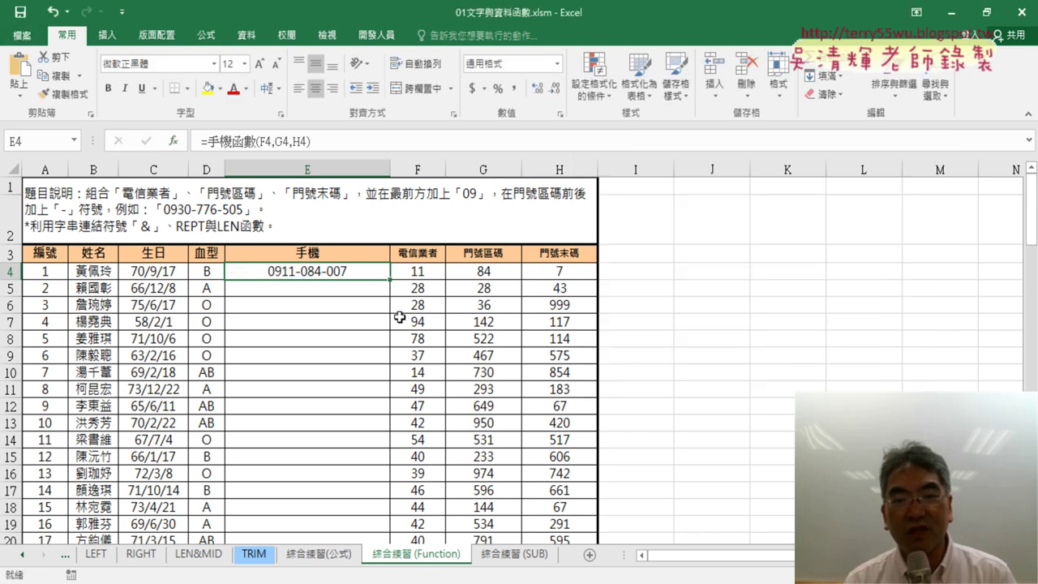
double_click(389, 279)
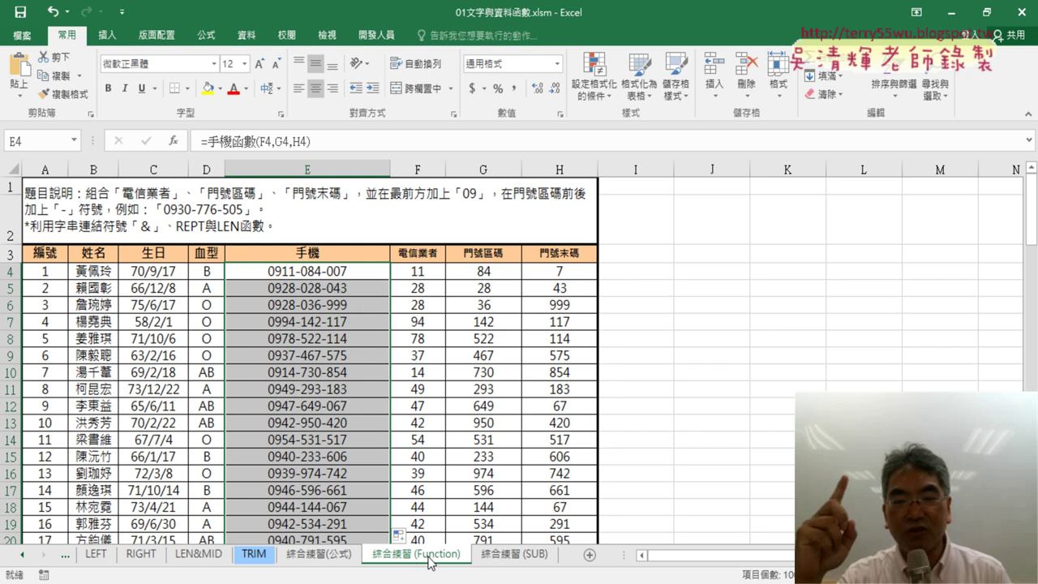
- Switch to the 綜合練習 (SUB) sheet, whose 手機 column is still empty
click(532, 563)
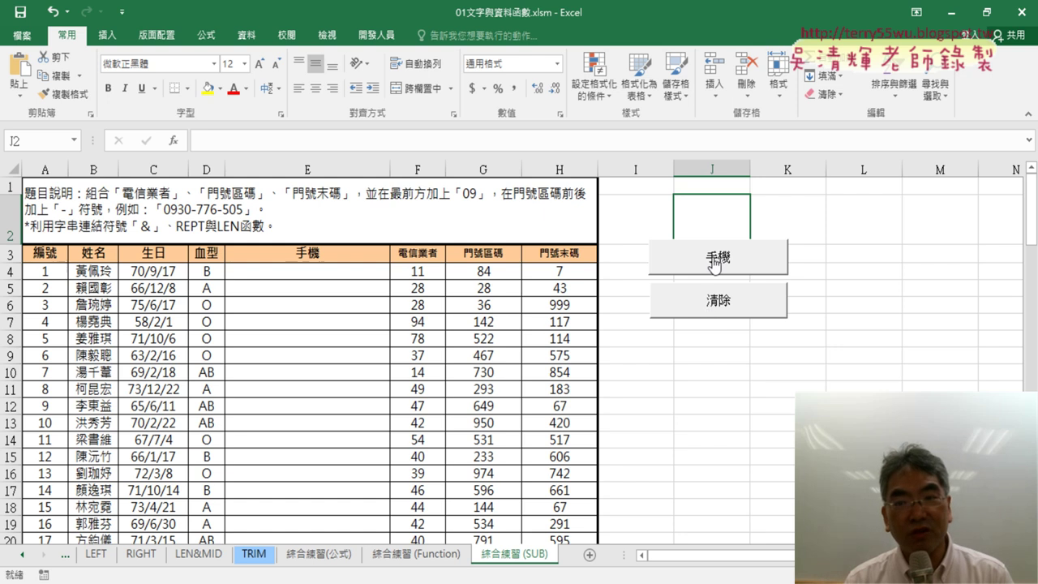
- Run the 手機 macro from the Developer tab's macro list to fill the phone column
click(372, 35)
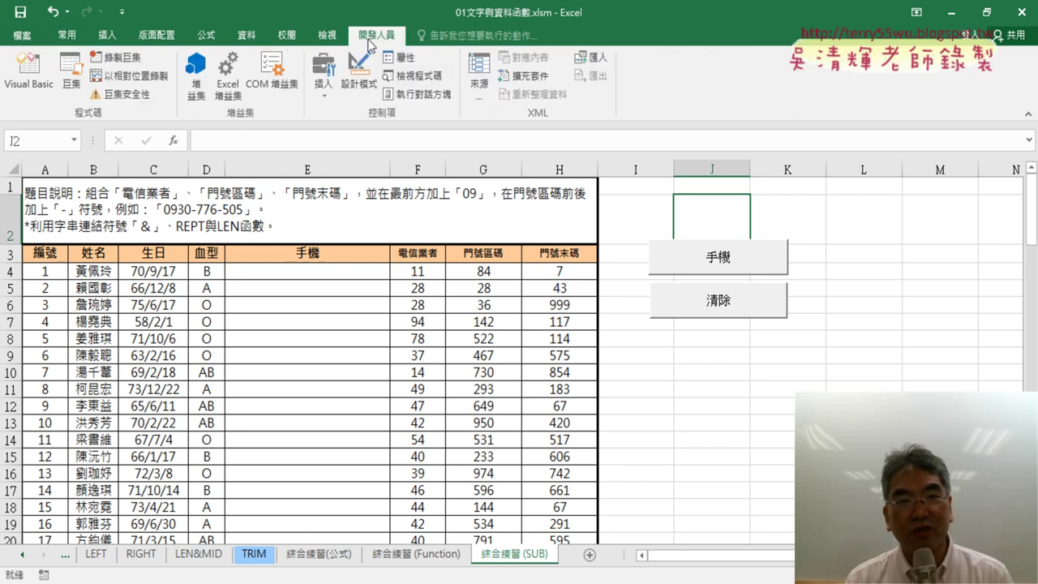
click(71, 73)
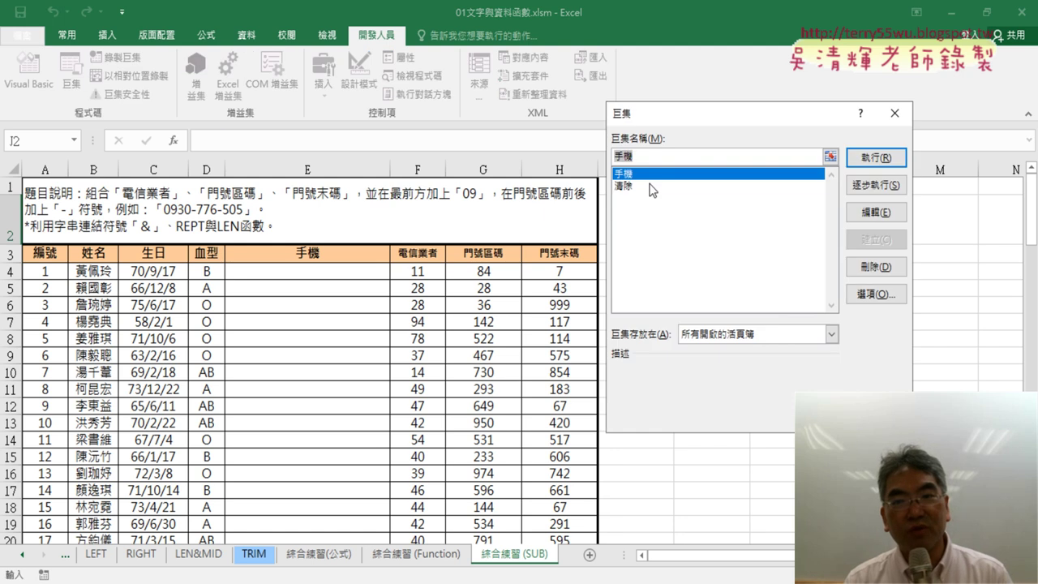
click(880, 158)
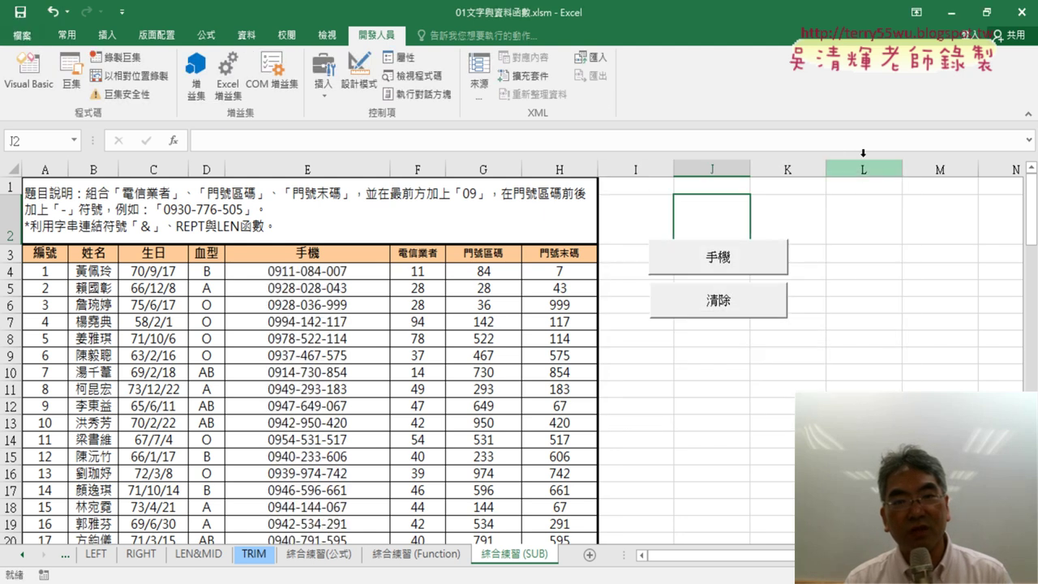
- Run the 清除 macro to empty column E, then bring the macro list back up
click(71, 73)
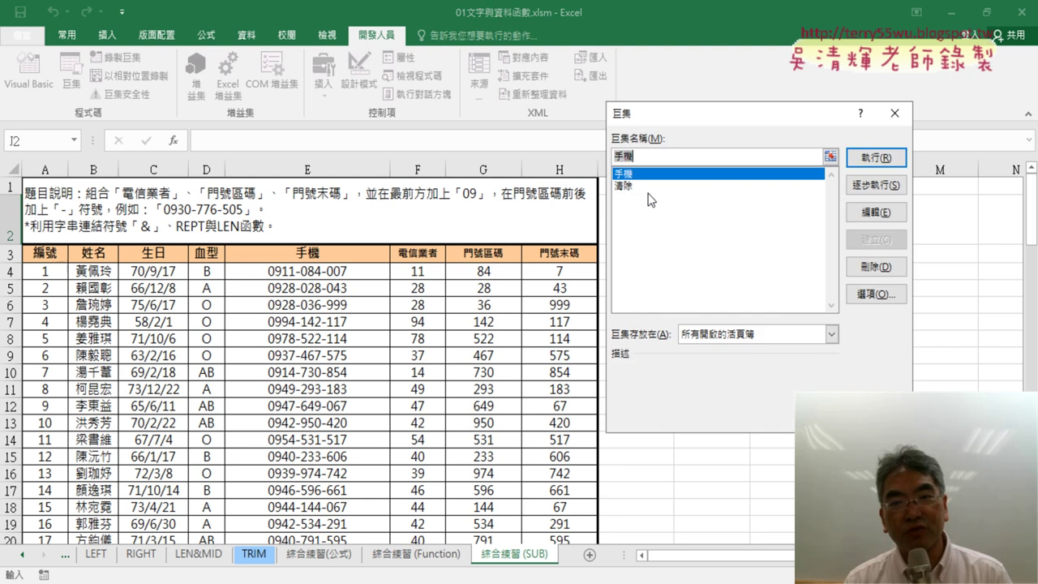
click(641, 186)
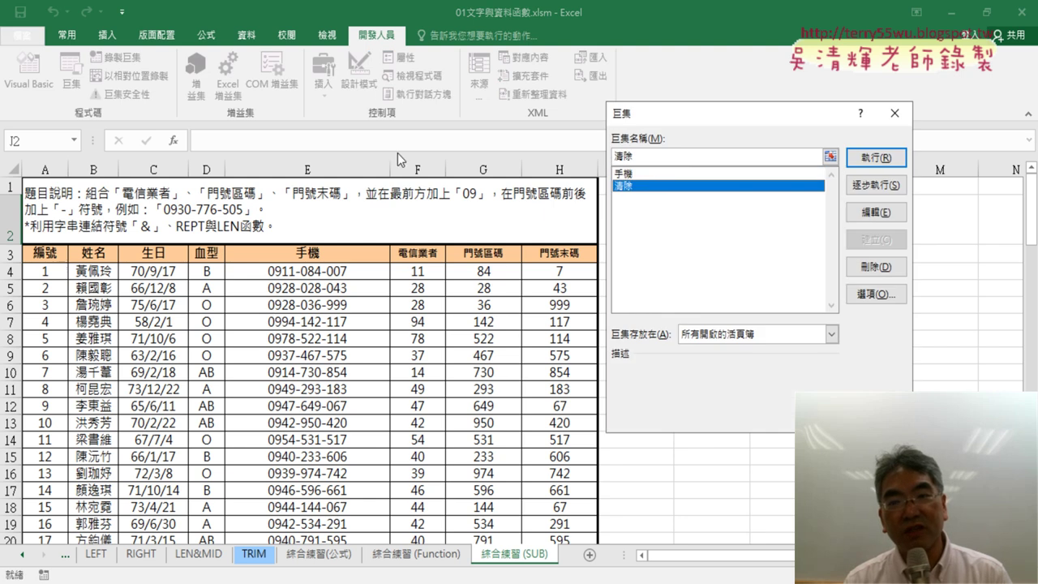
click(876, 158)
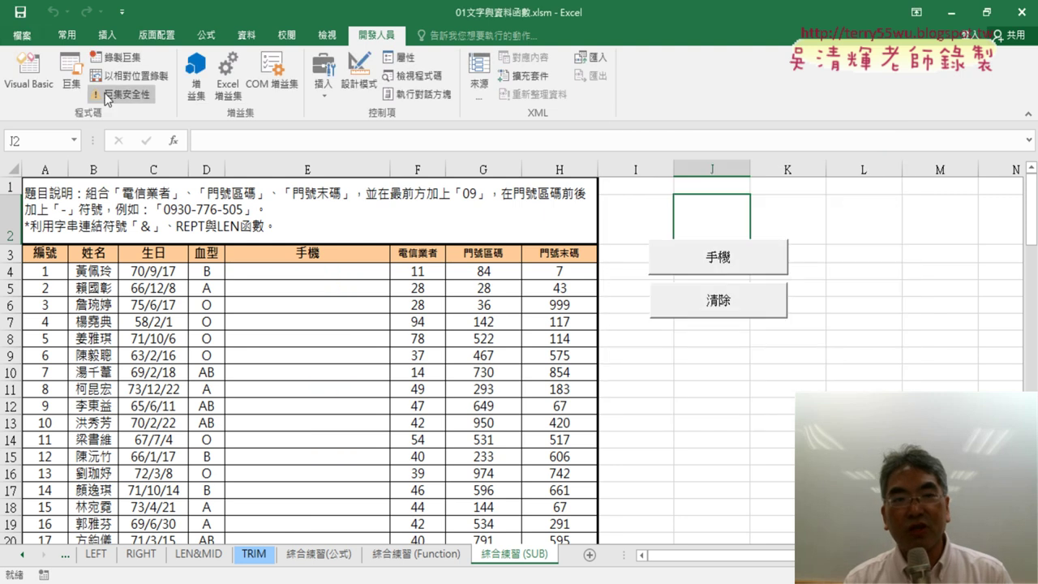
click(72, 73)
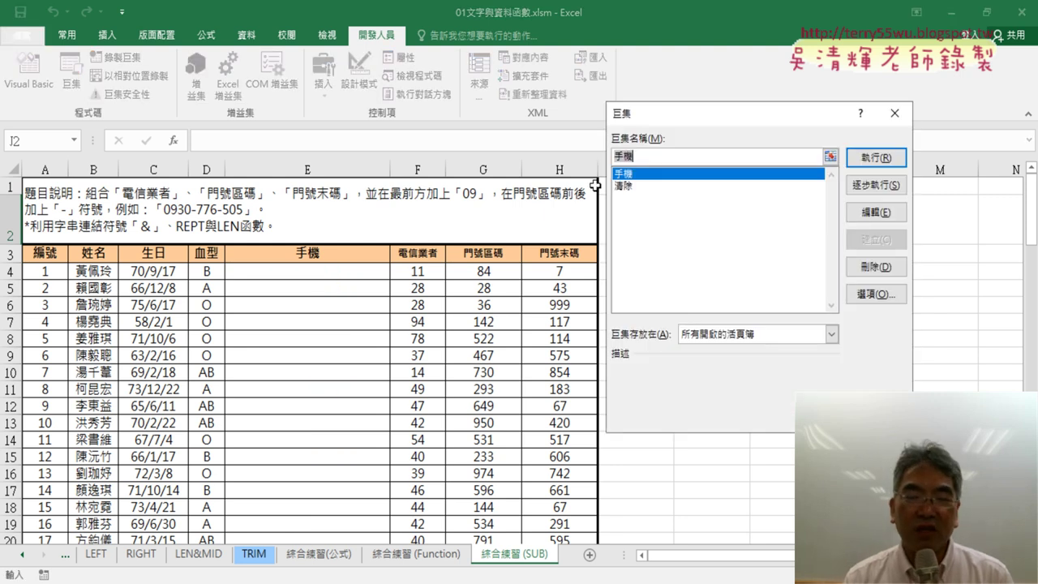
- Move the Macro dialog aside and close it, then reopen it and close it again
drag(678, 115, 345, 115)
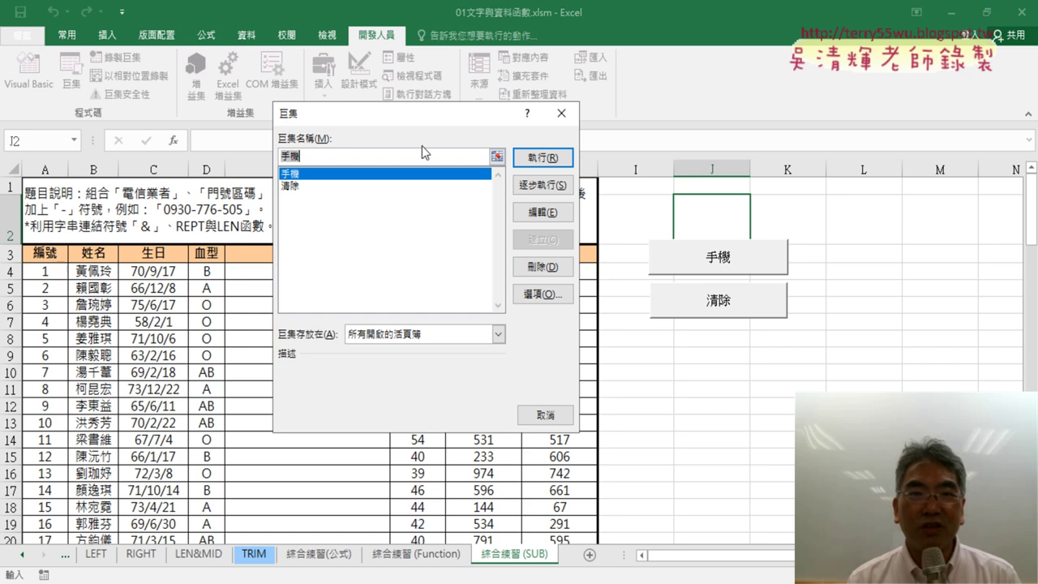
click(562, 113)
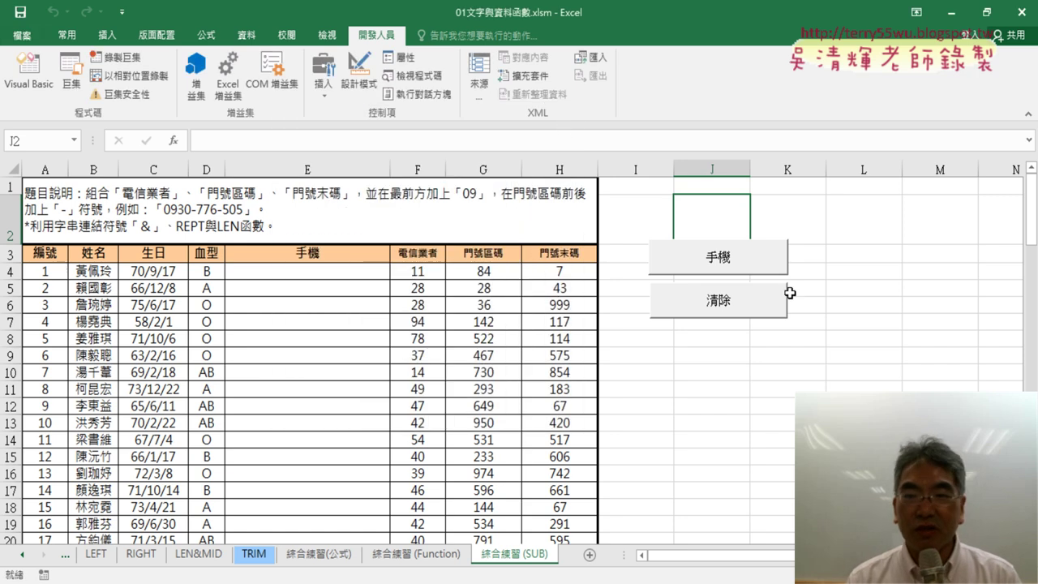
click(71, 81)
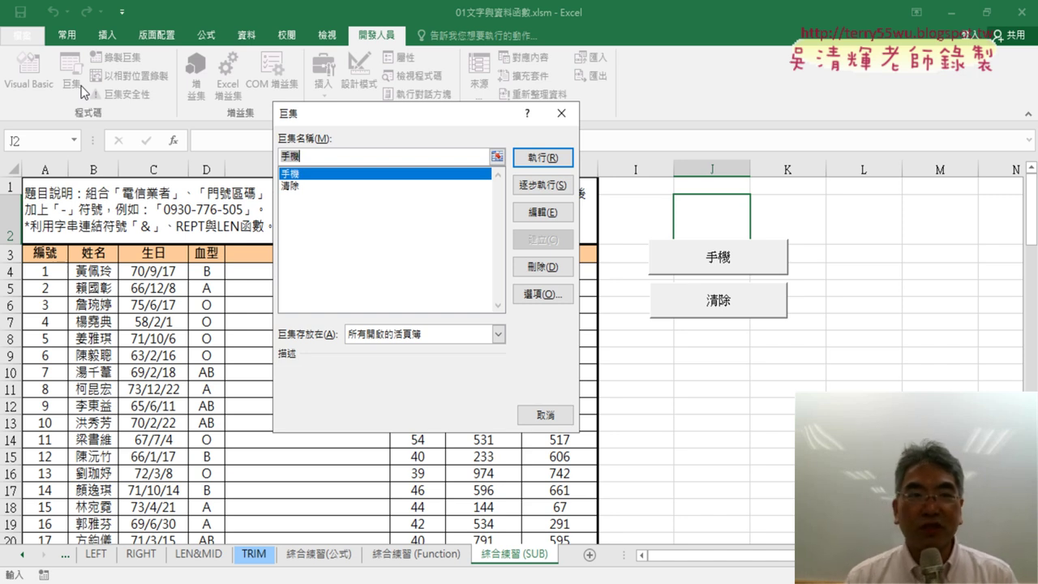
click(561, 113)
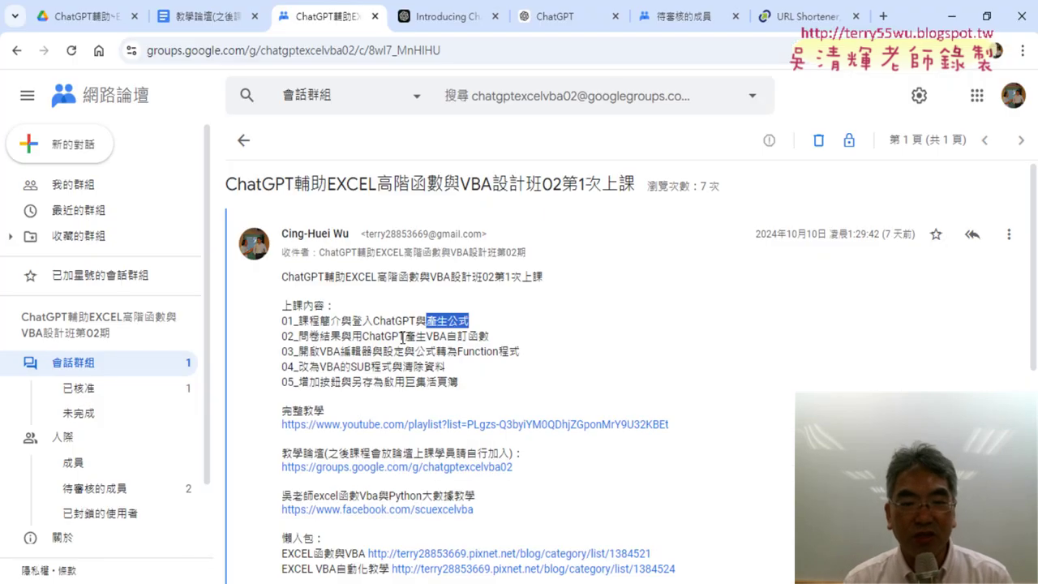
- Highlight 登入ChatGPT and ChatGPT產生VBA自訂函數 in lesson lines 01 and 02 of the post
drag(352, 321, 417, 321)
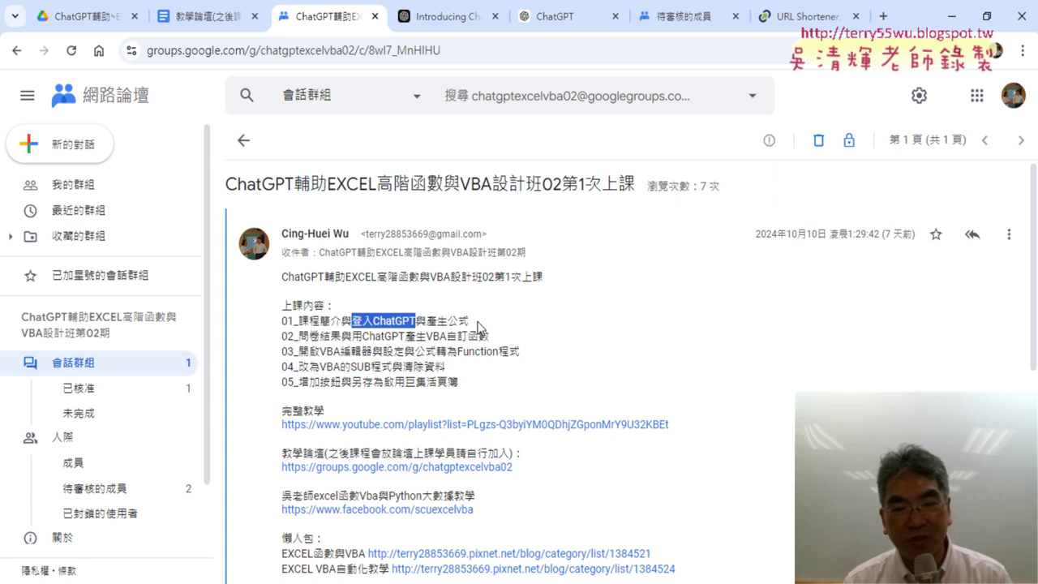
drag(362, 336, 489, 335)
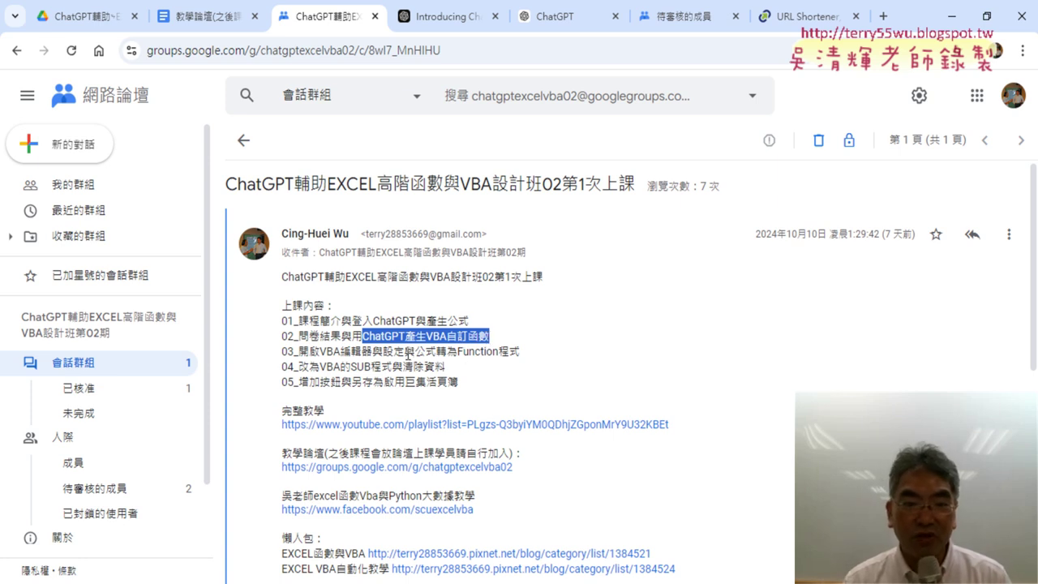
- Highlight VBA的SUB程式 and 另存為啟用巨集活頁簿 in lesson lines 04–05, then return to Excel
drag(319, 367, 392, 366)
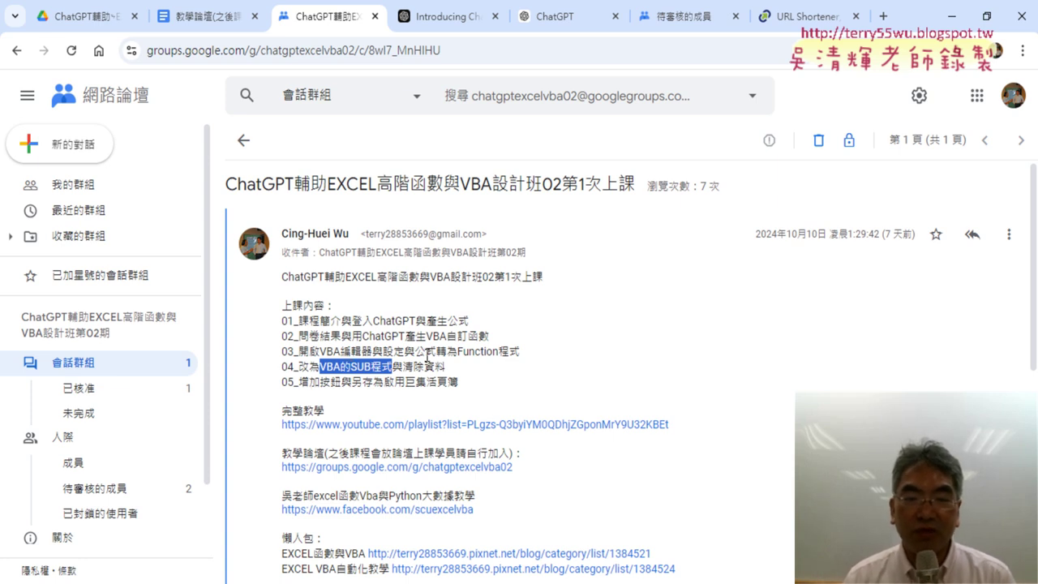
drag(351, 386, 457, 388)
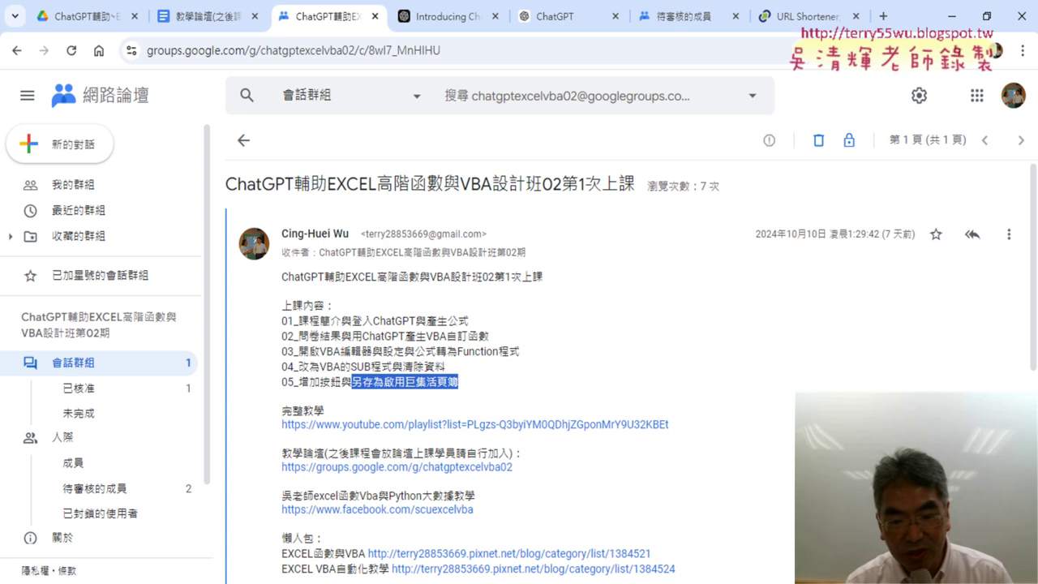
key(alt+Tab)
- In Save As, confirm the type stays Excel Macro-Enabled Workbook (*.xlsm), then cancel
click(22, 35)
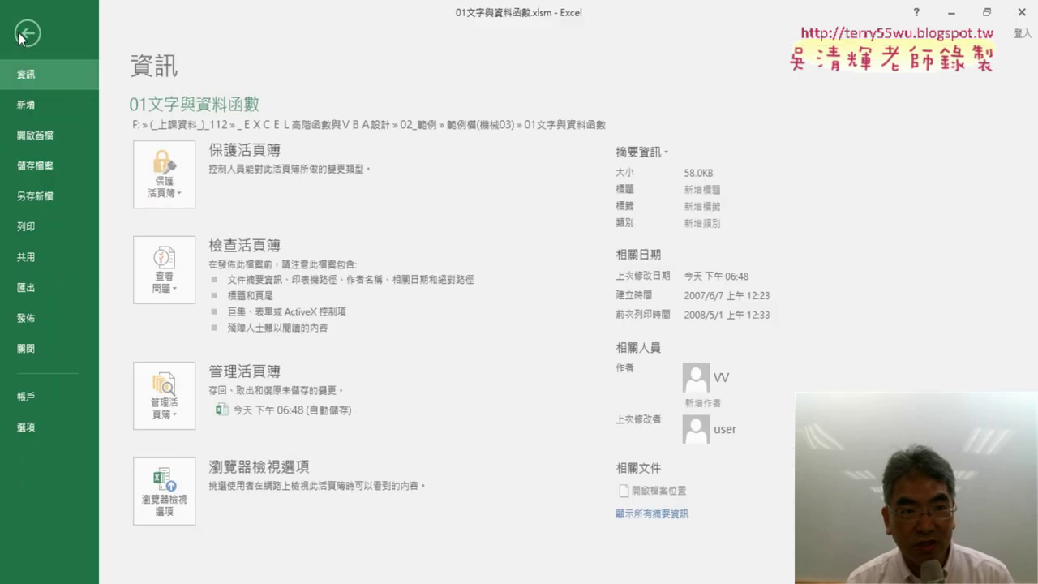
click(60, 195)
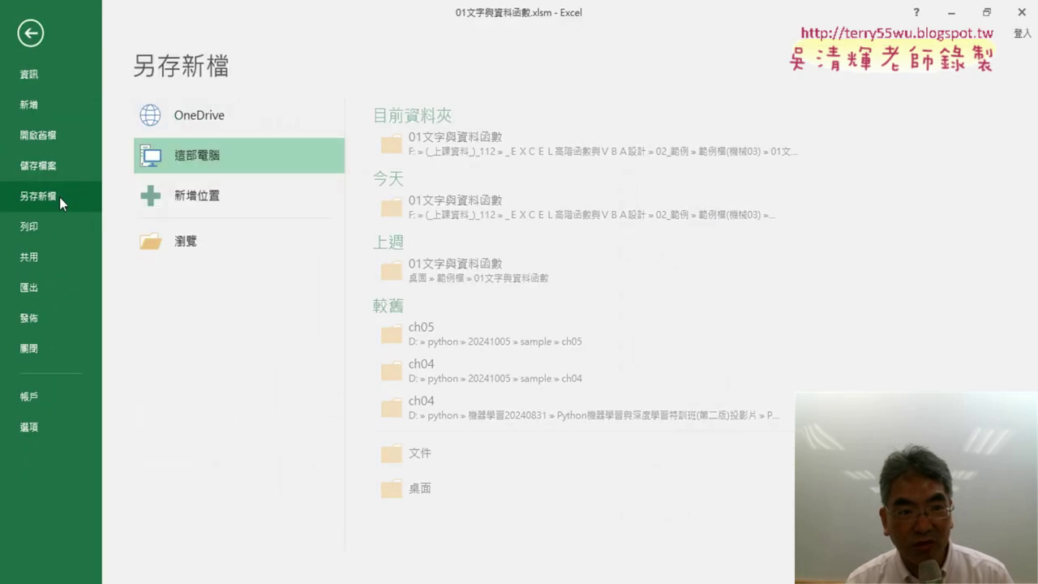
click(215, 244)
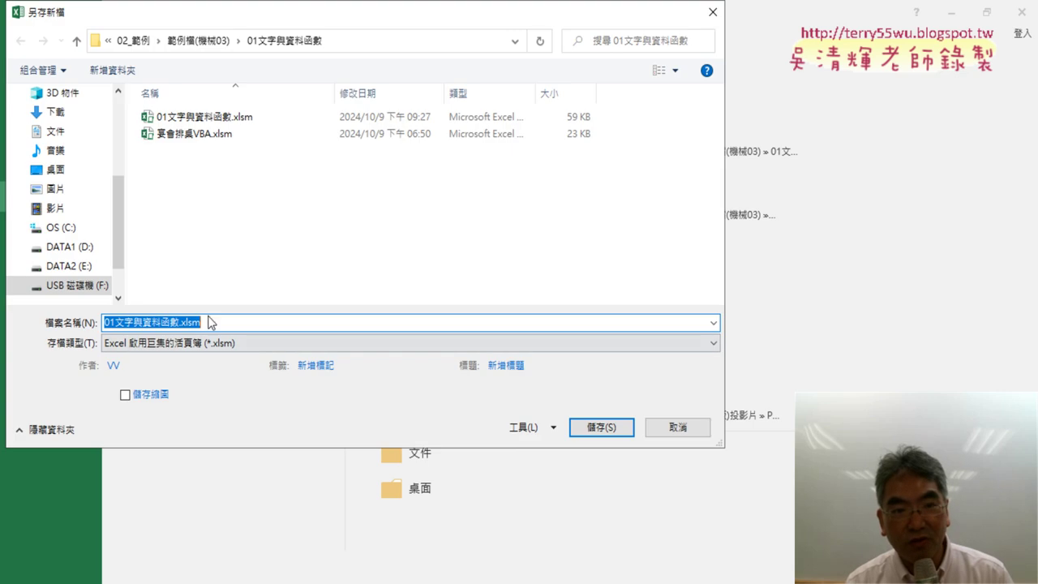
click(251, 340)
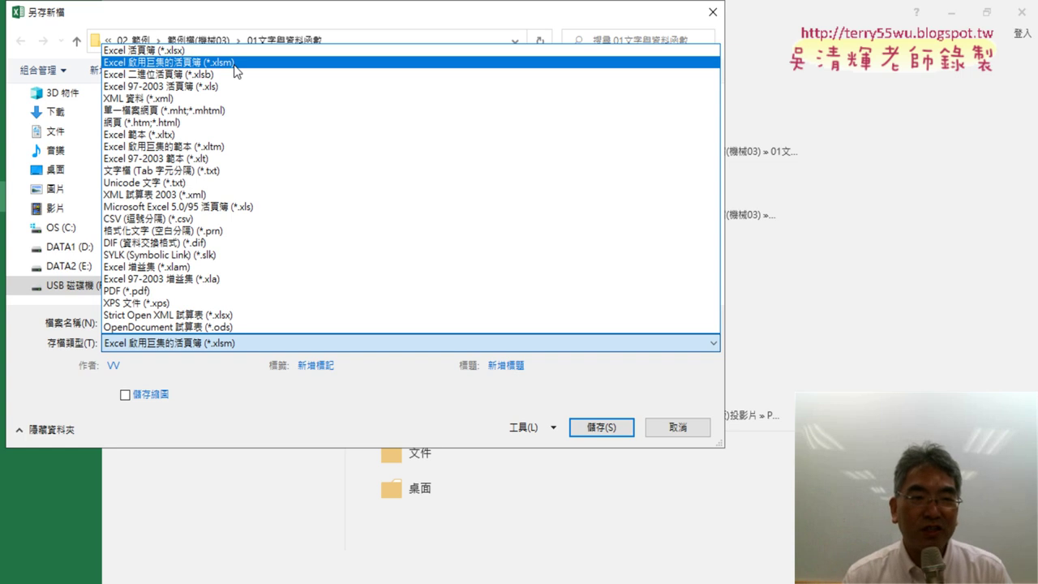
click(717, 438)
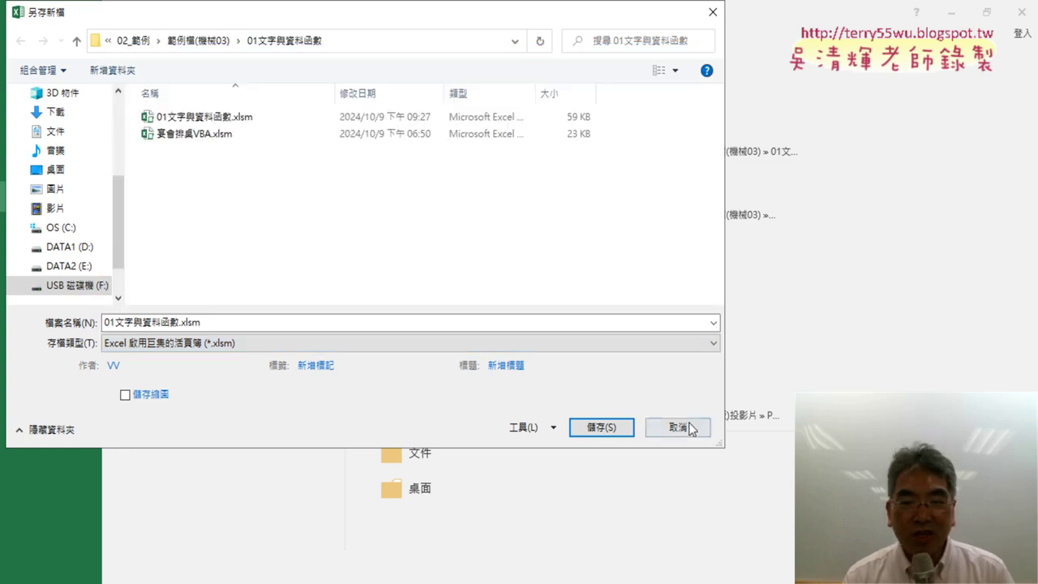
click(685, 424)
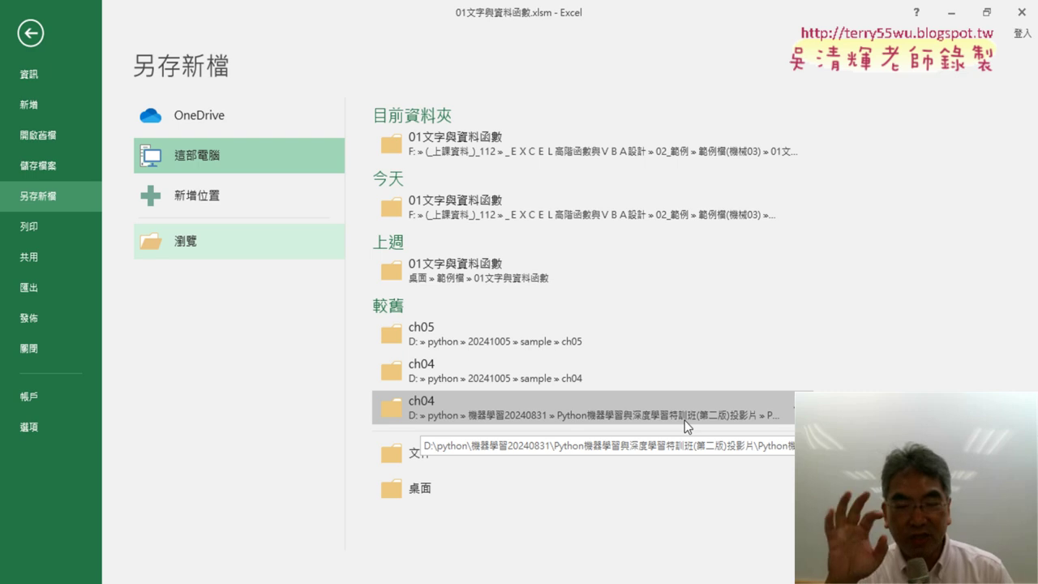
- Close the workbook saving its changes, and move File Explorer up to the 範例檔(機械03) folder
click(1023, 13)
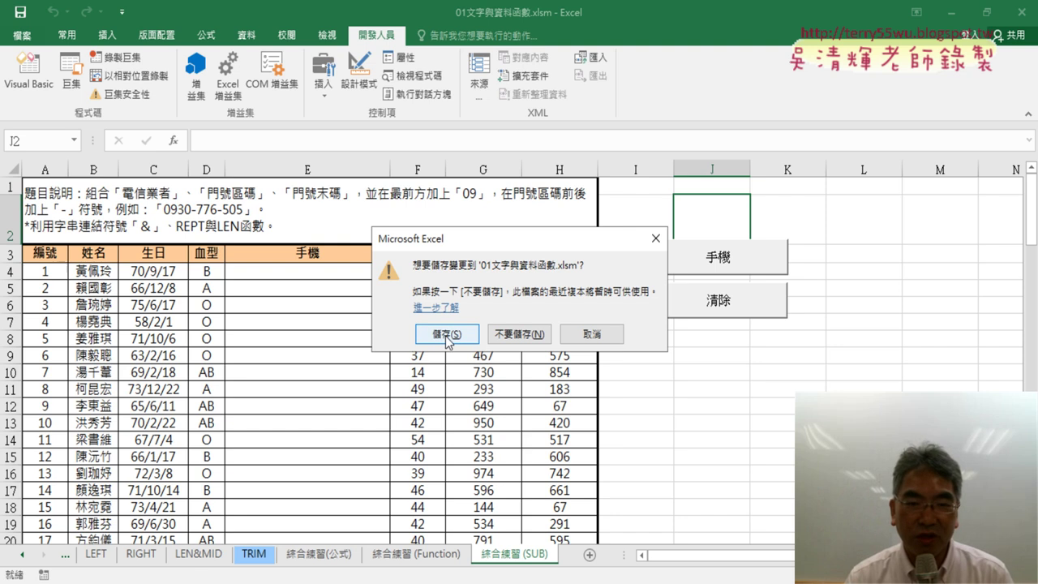
click(446, 335)
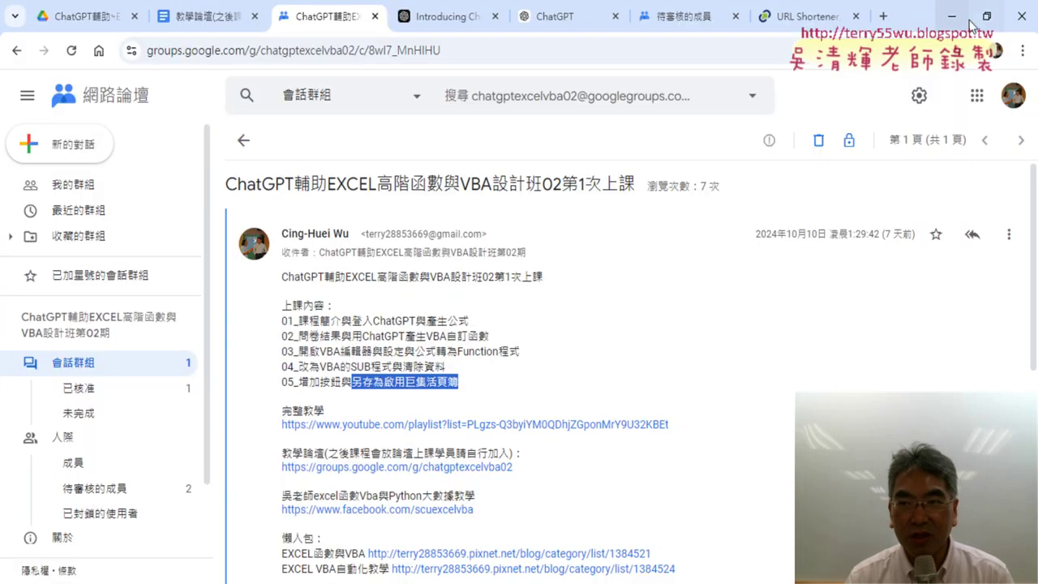
click(969, 21)
key(alt+Tab)
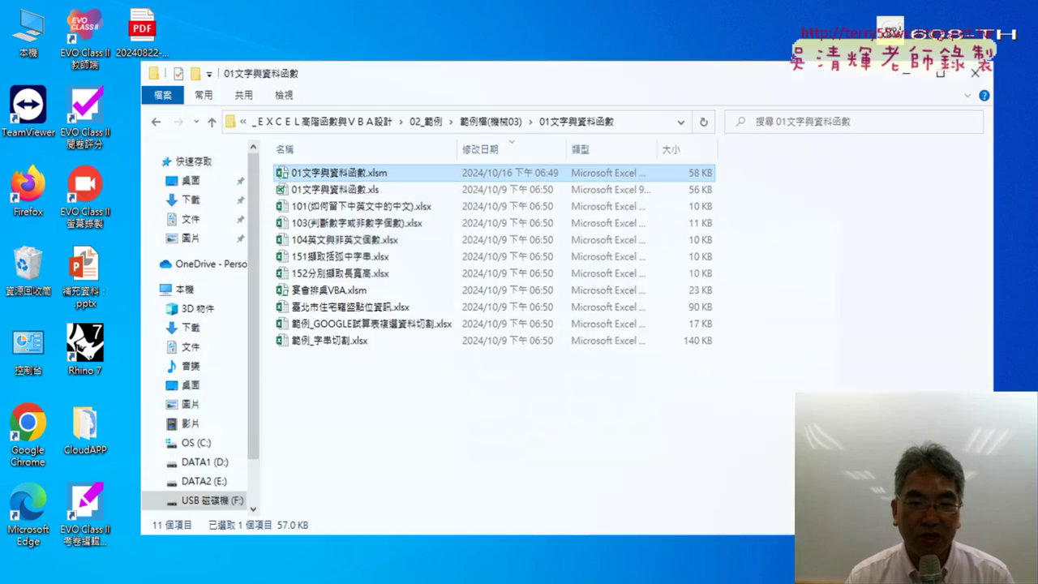
click(497, 118)
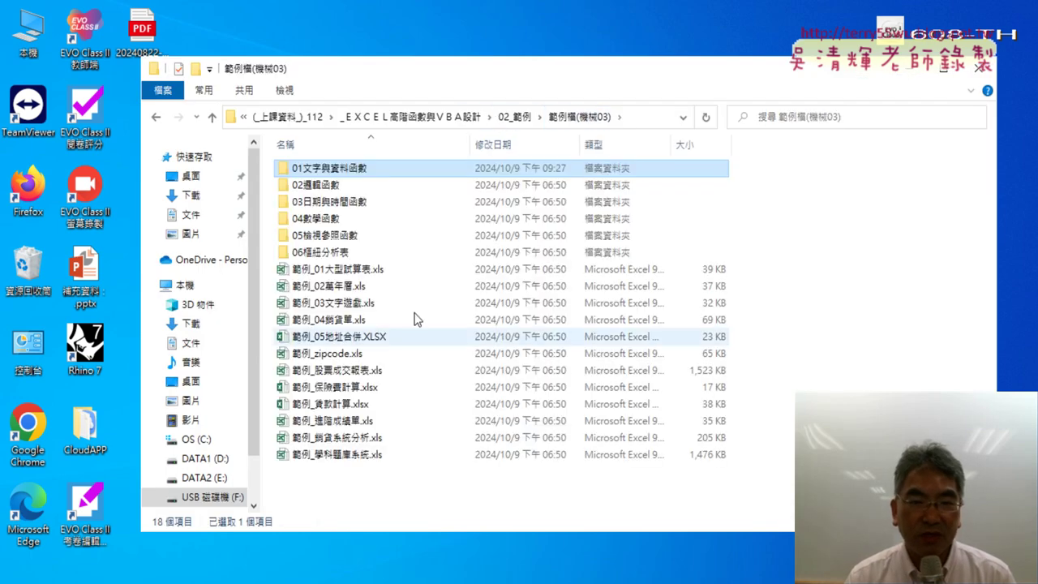
key(alt+Tab)
- Open the 01_範例檔 Google Drive folder with 範例檔.zip, then bring back the local examples folder
click(124, 21)
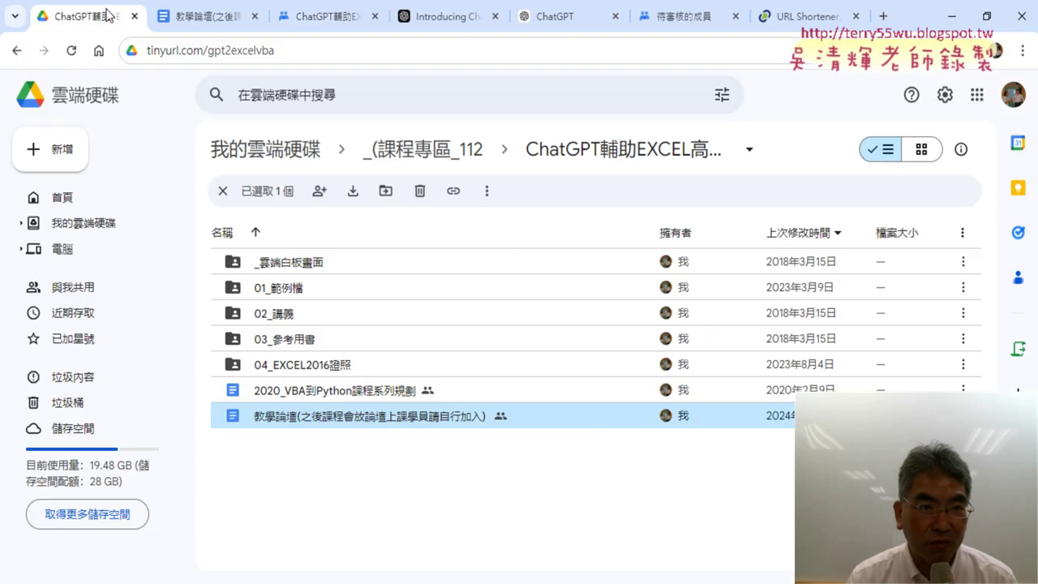
click(308, 299)
double_click(309, 300)
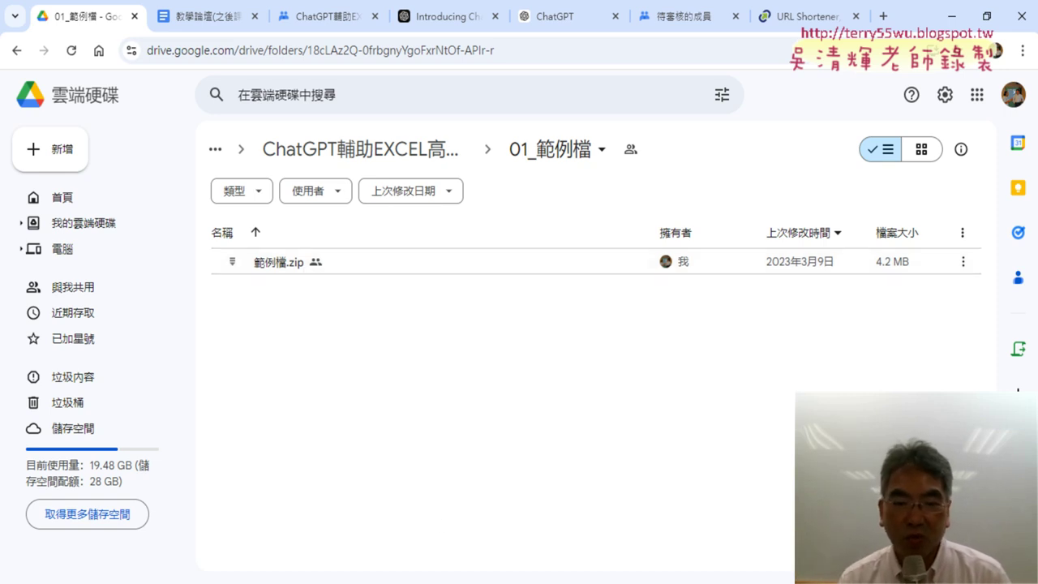
click(333, 580)
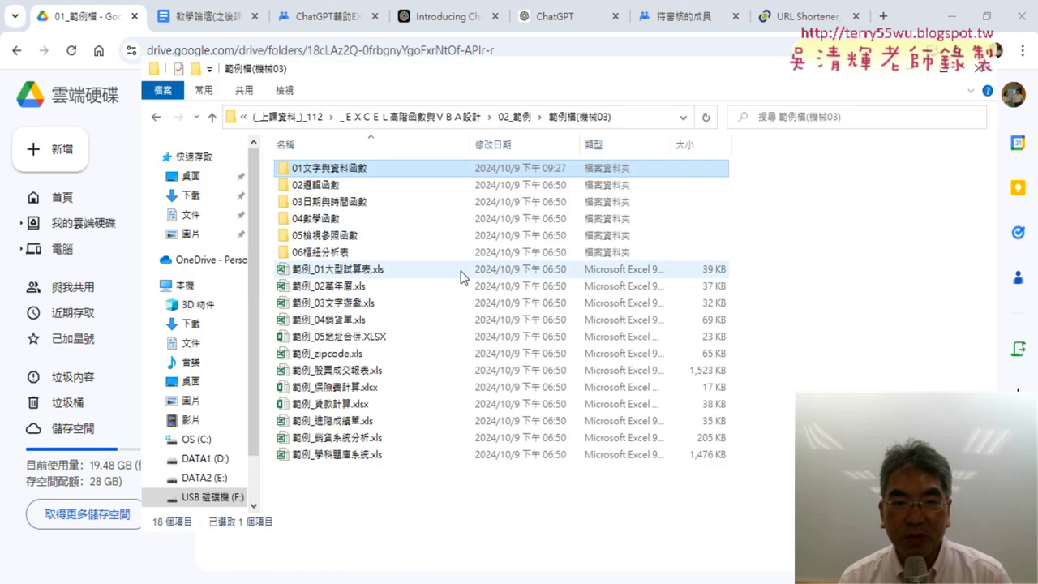
mouse_move(333, 169)
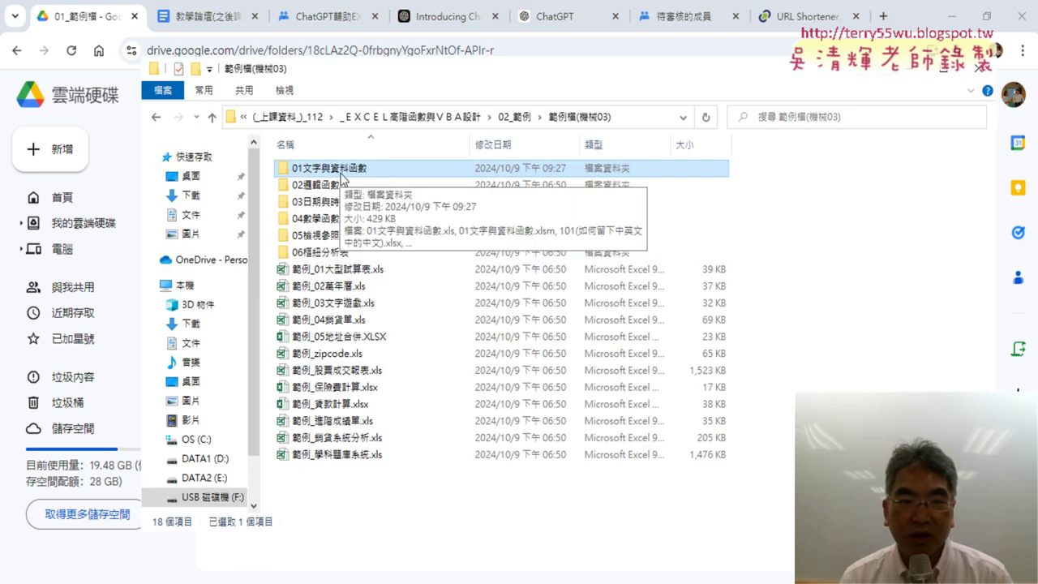
- Enter the 01文字與資料函數 folder and open the 151擷取括弧中字串.xlsx exercise file
double_click(398, 171)
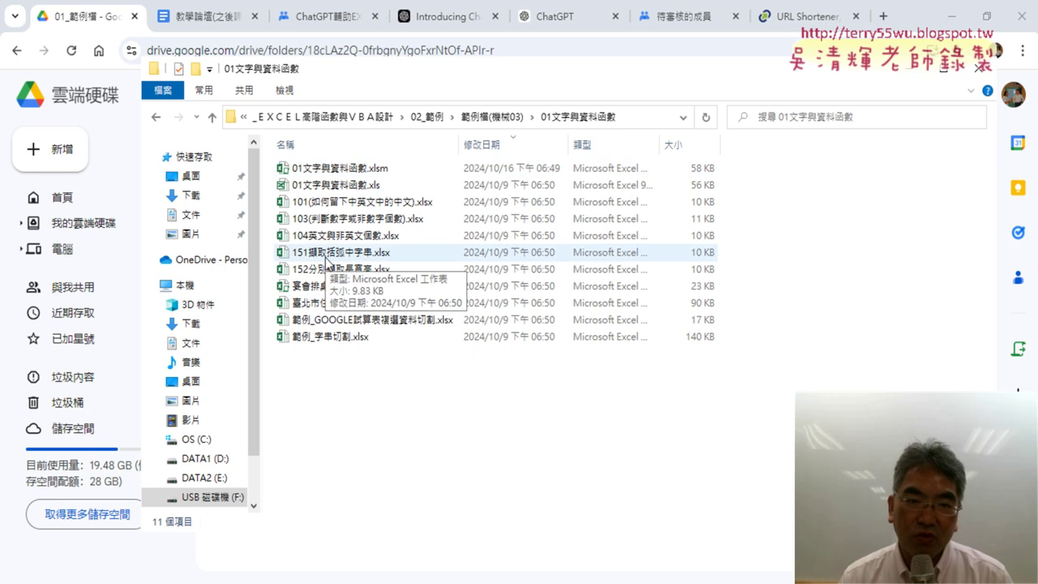
click(378, 255)
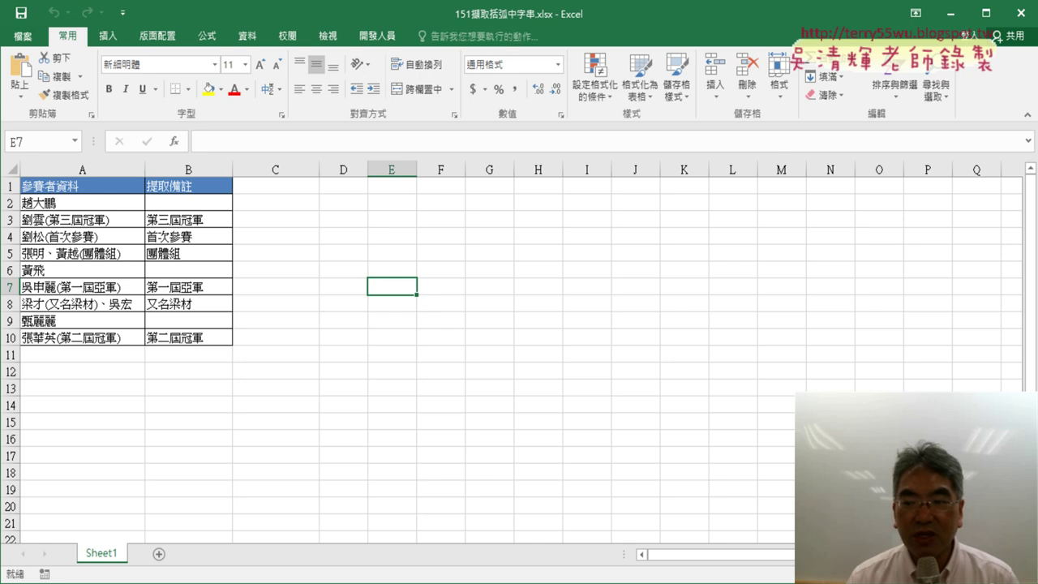
- Zoom in and delete the extracted bracket-text formulas in B2:B10
ctrl+scroll(519, 352, up, 2)
ctrl+scroll(519, 352, up, 1)
ctrl+scroll(519, 353, up, 1)
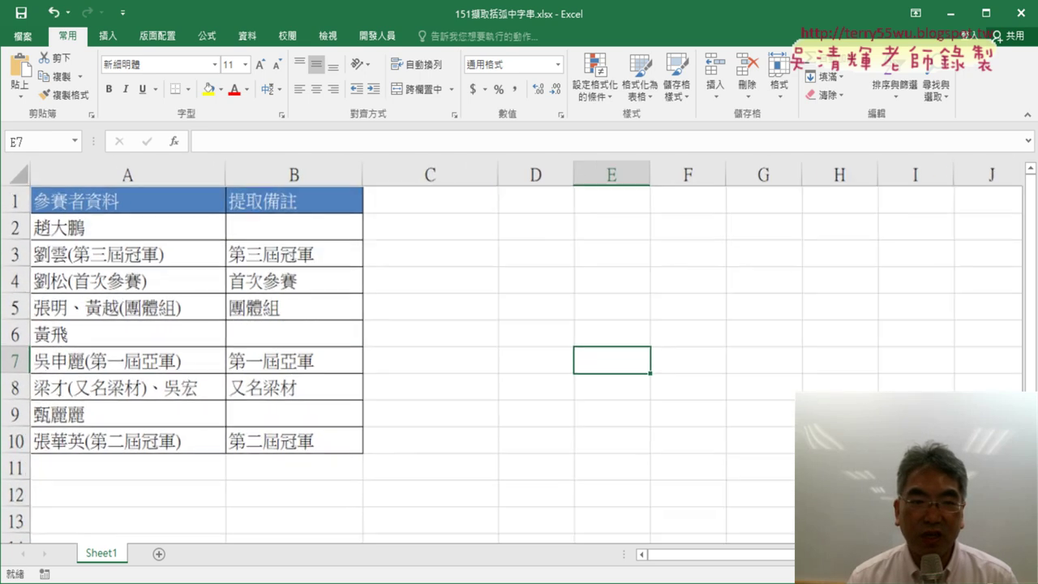
ctrl+scroll(519, 353, up, 1)
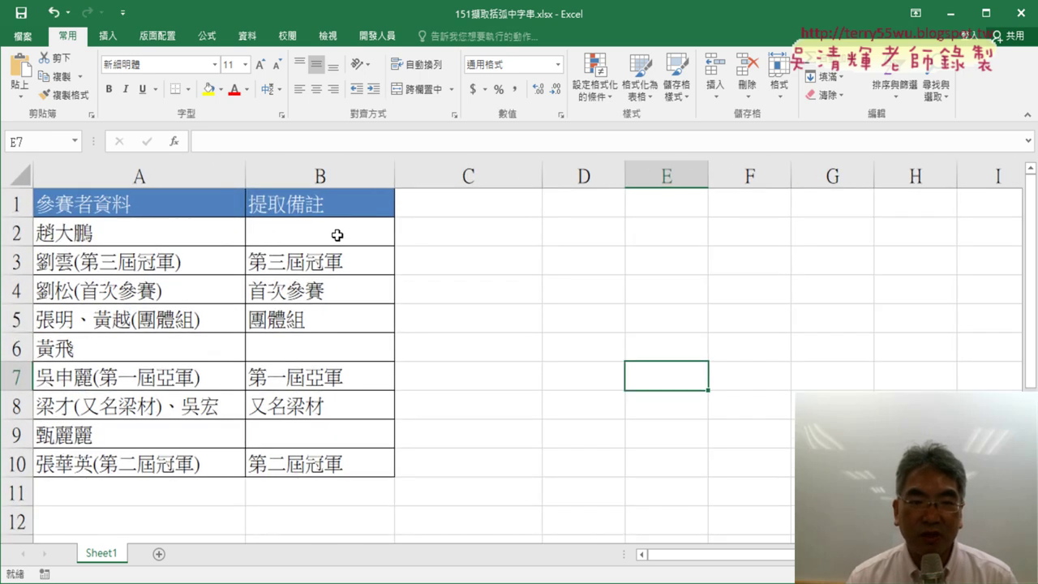
drag(337, 235, 352, 467)
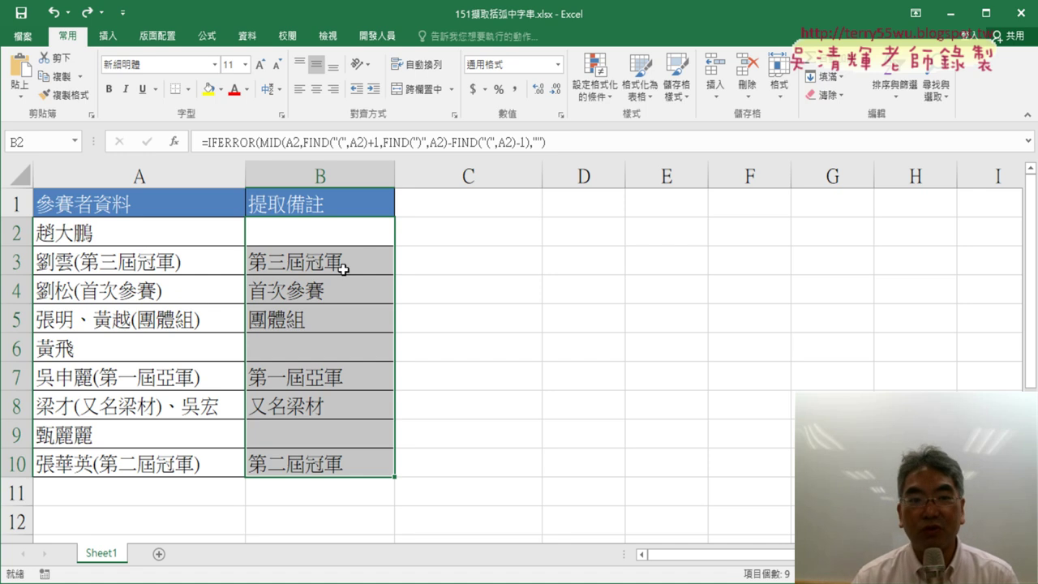
drag(344, 232, 357, 462)
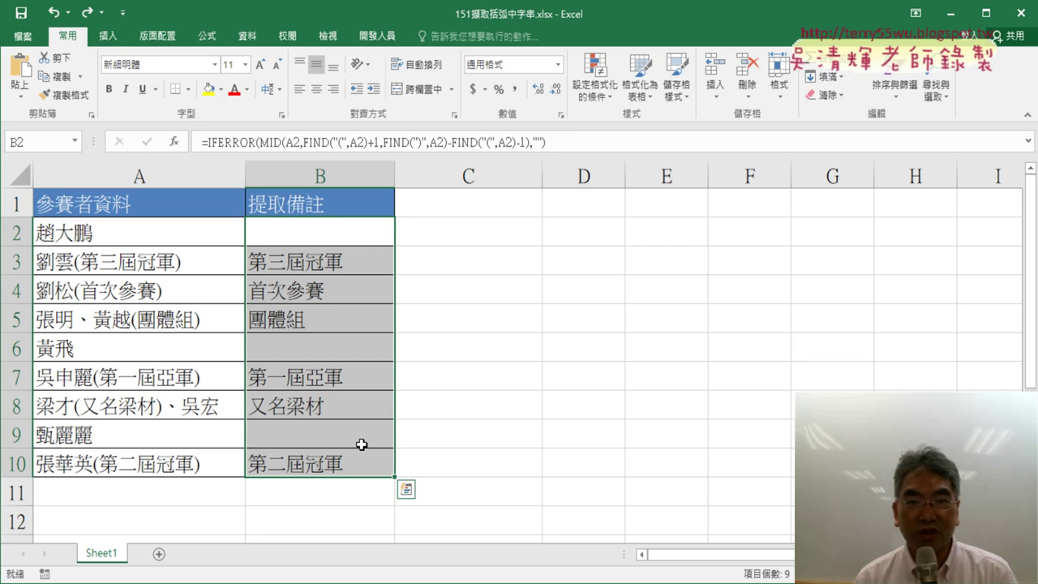
key(Delete)
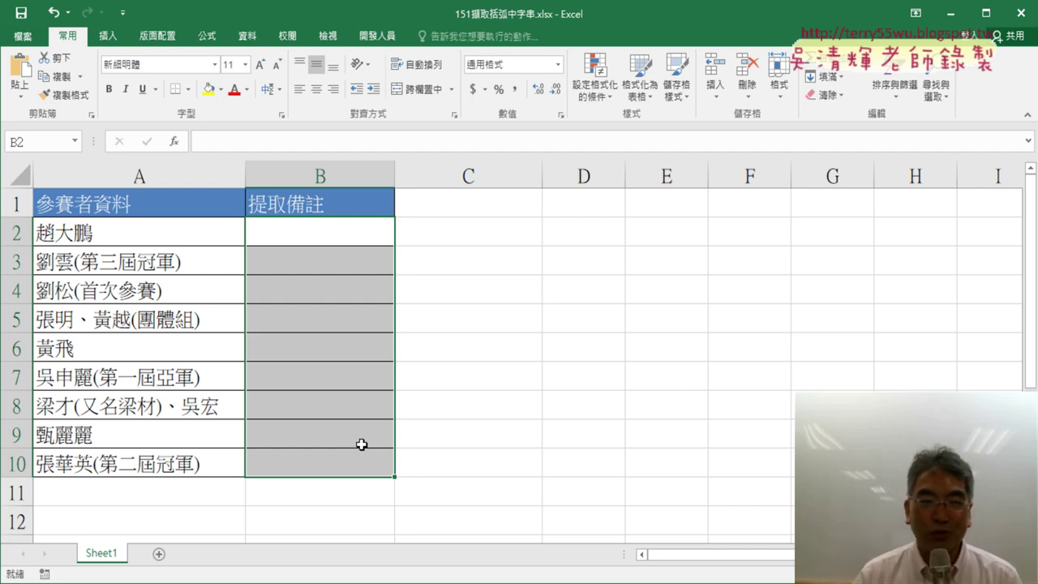
click(341, 263)
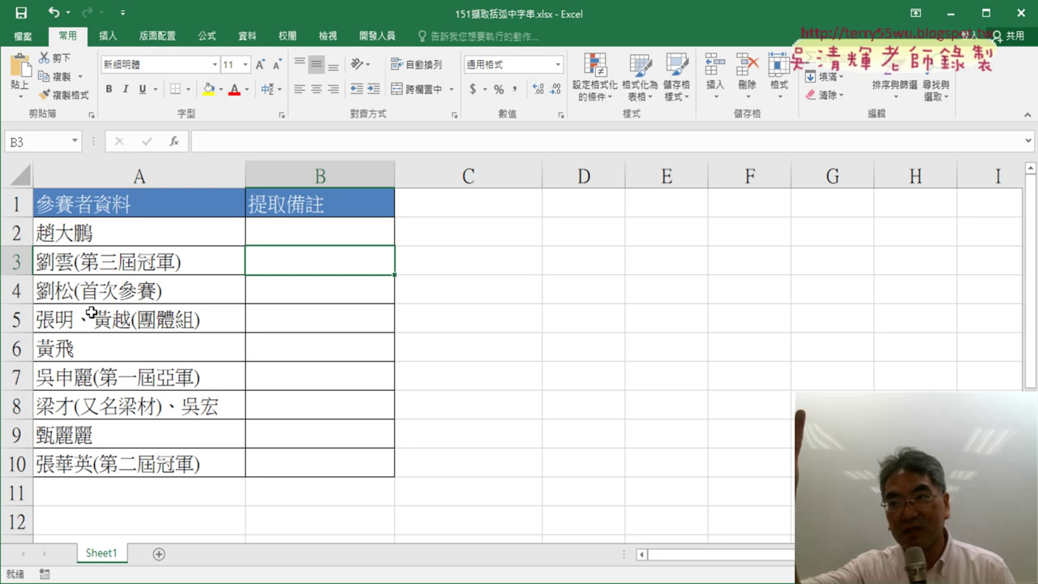
click(144, 267)
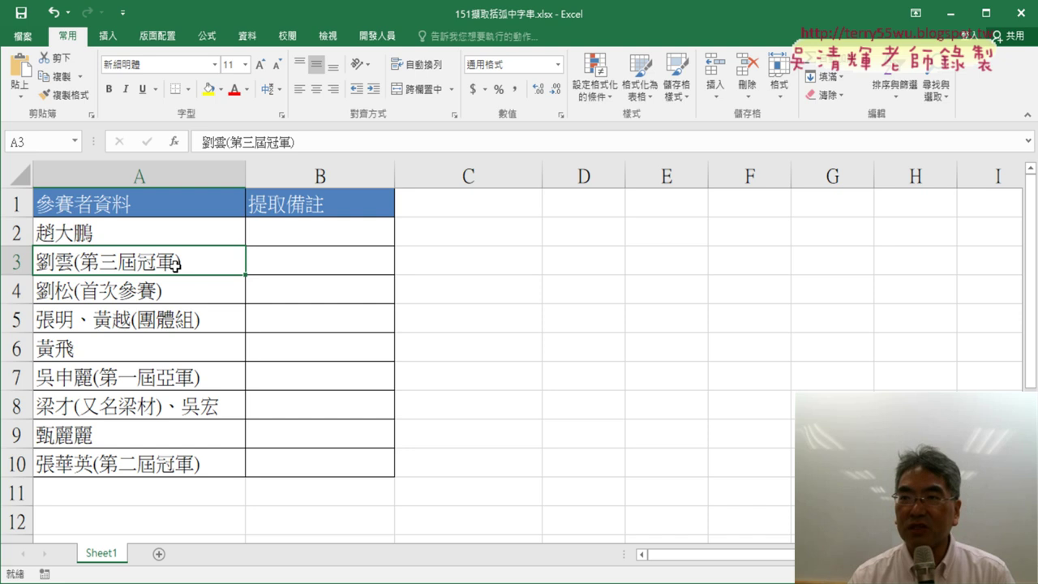
double_click(196, 265)
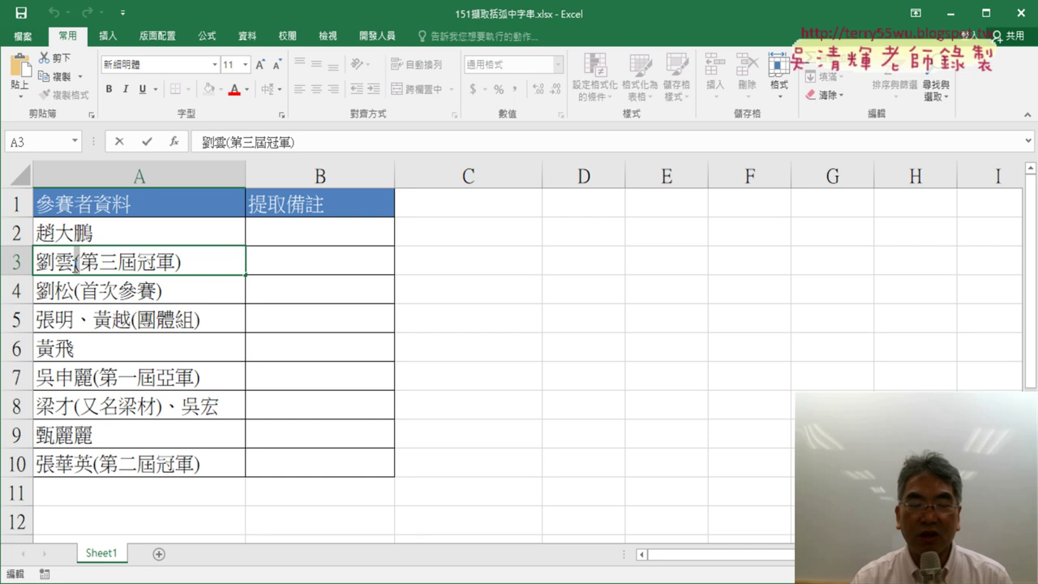
click(76, 264)
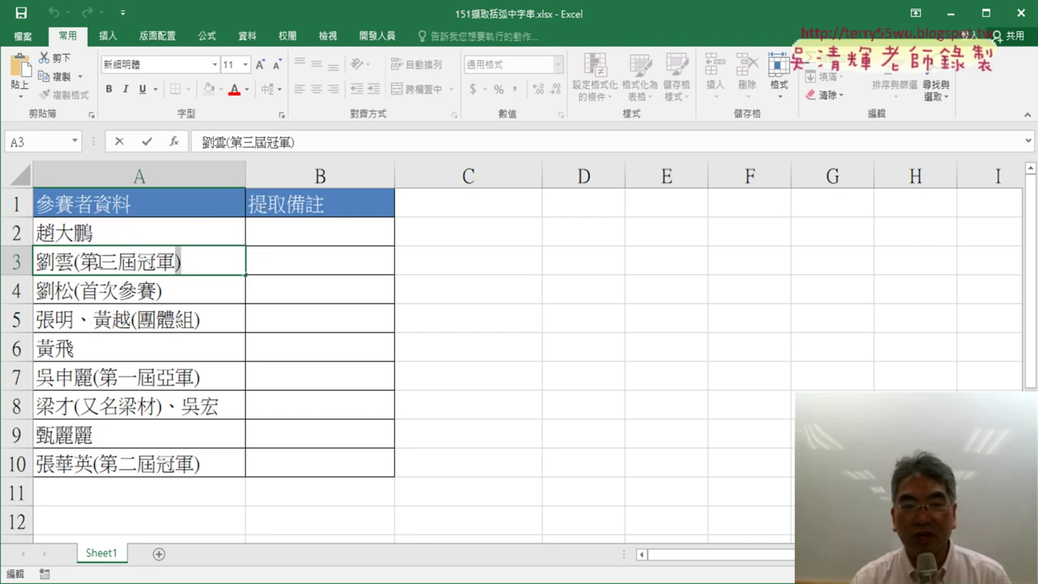
drag(79, 262, 98, 262)
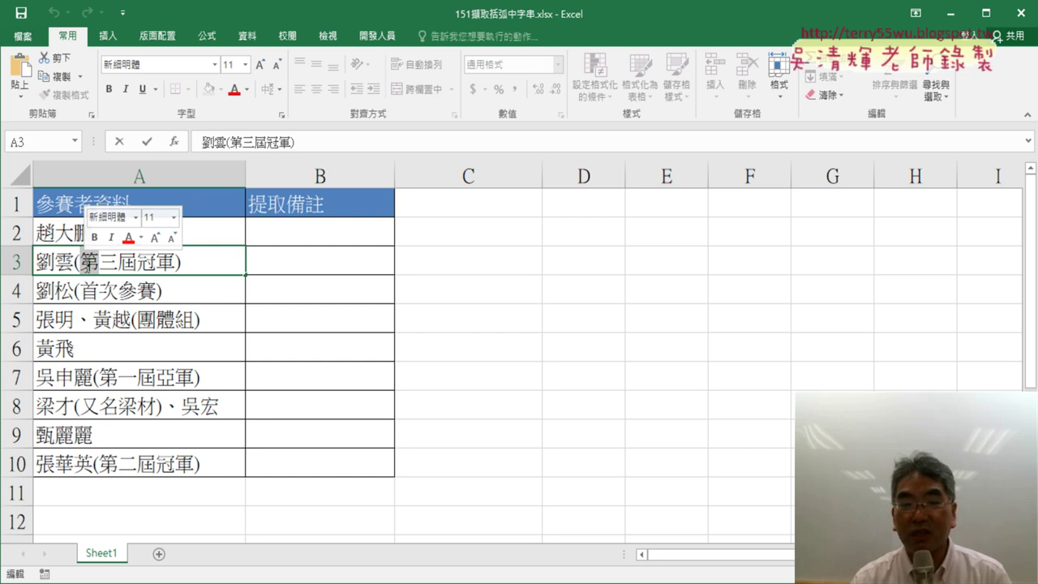
click(81, 262)
mouse_move(76, 262)
mouse_down()
mouse_move(102, 268)
mouse_move(71, 262)
mouse_up()
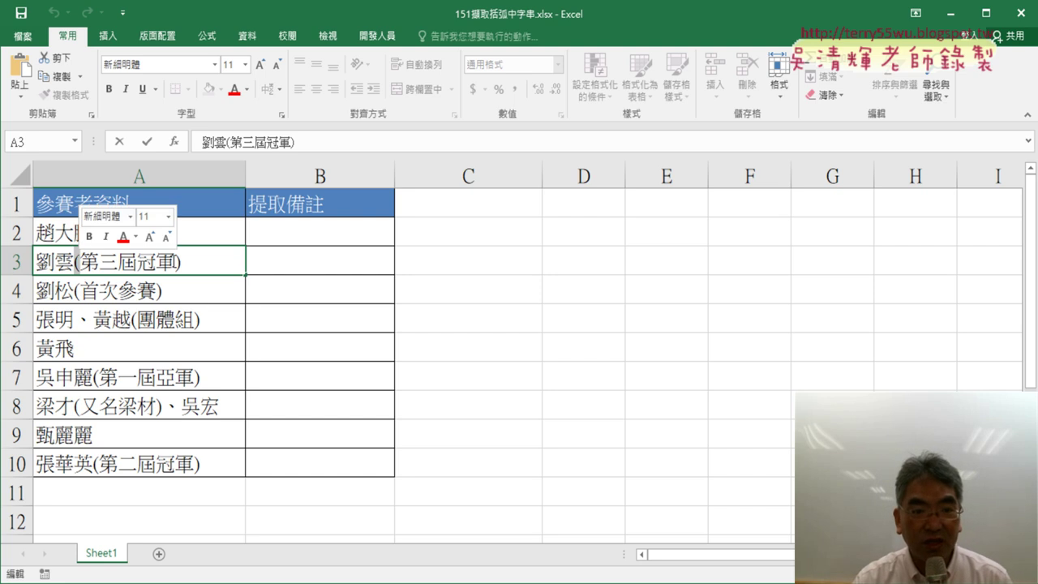
drag(176, 262, 181, 262)
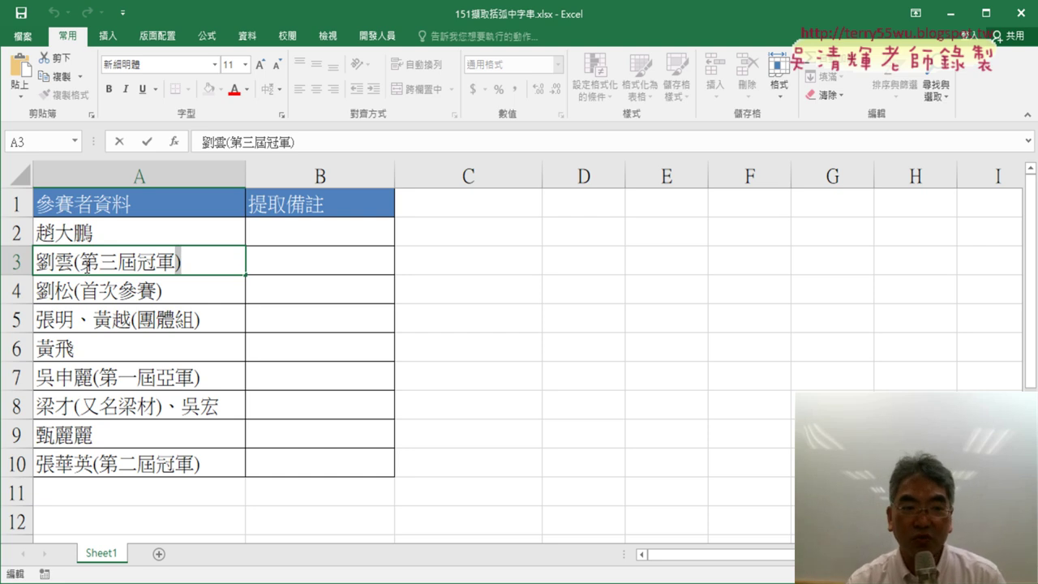
drag(80, 262, 175, 262)
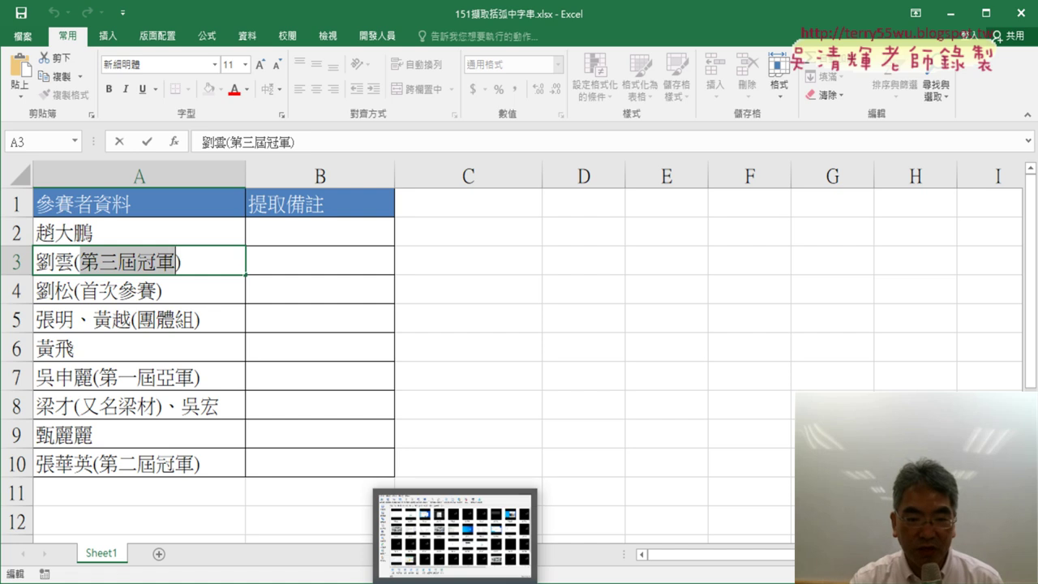
- Minimize the EVO Class Management window to reveal the 01文字與資料函數 folder
click(454, 535)
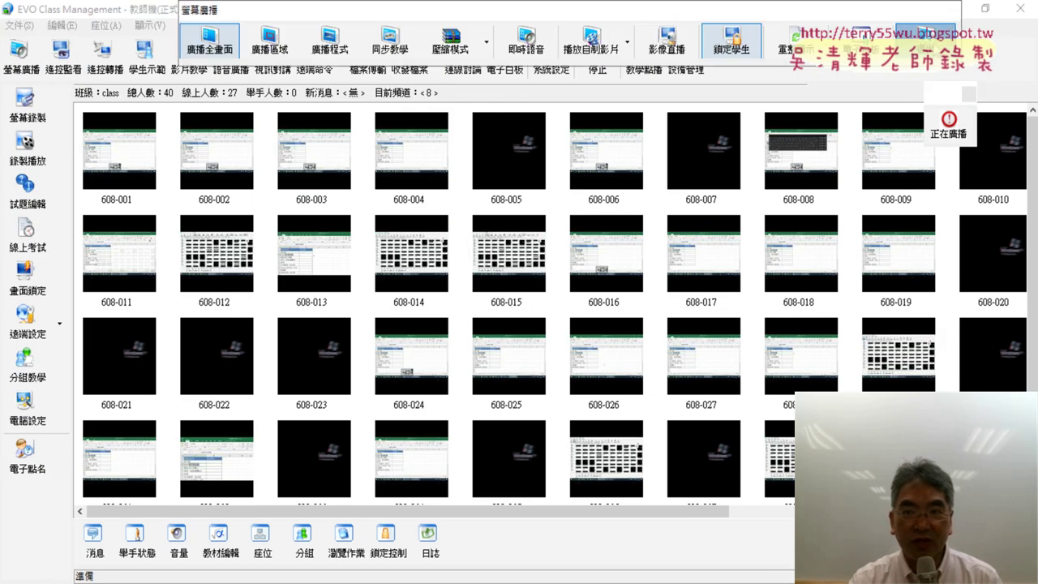
click(950, 15)
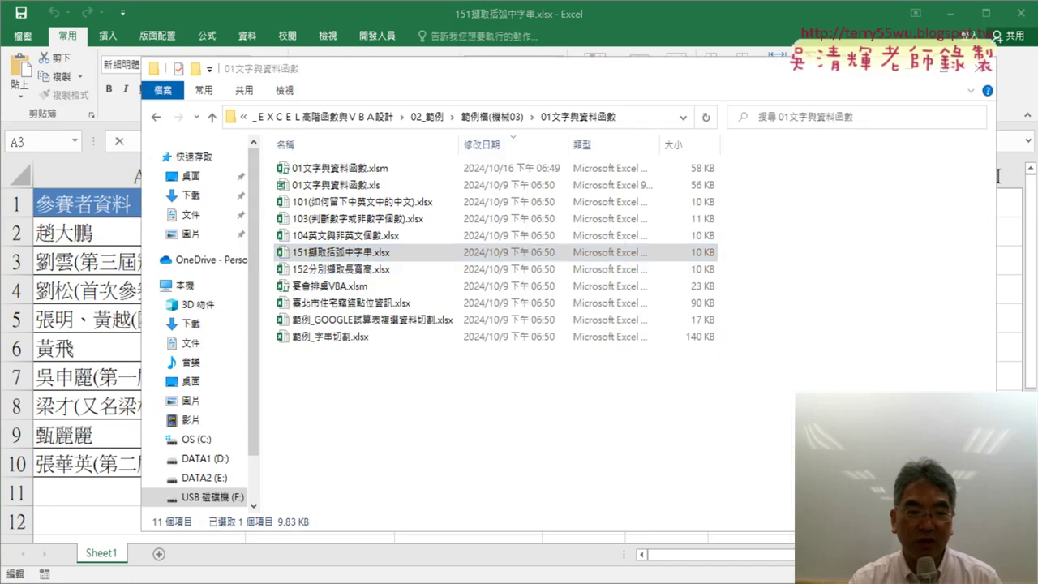